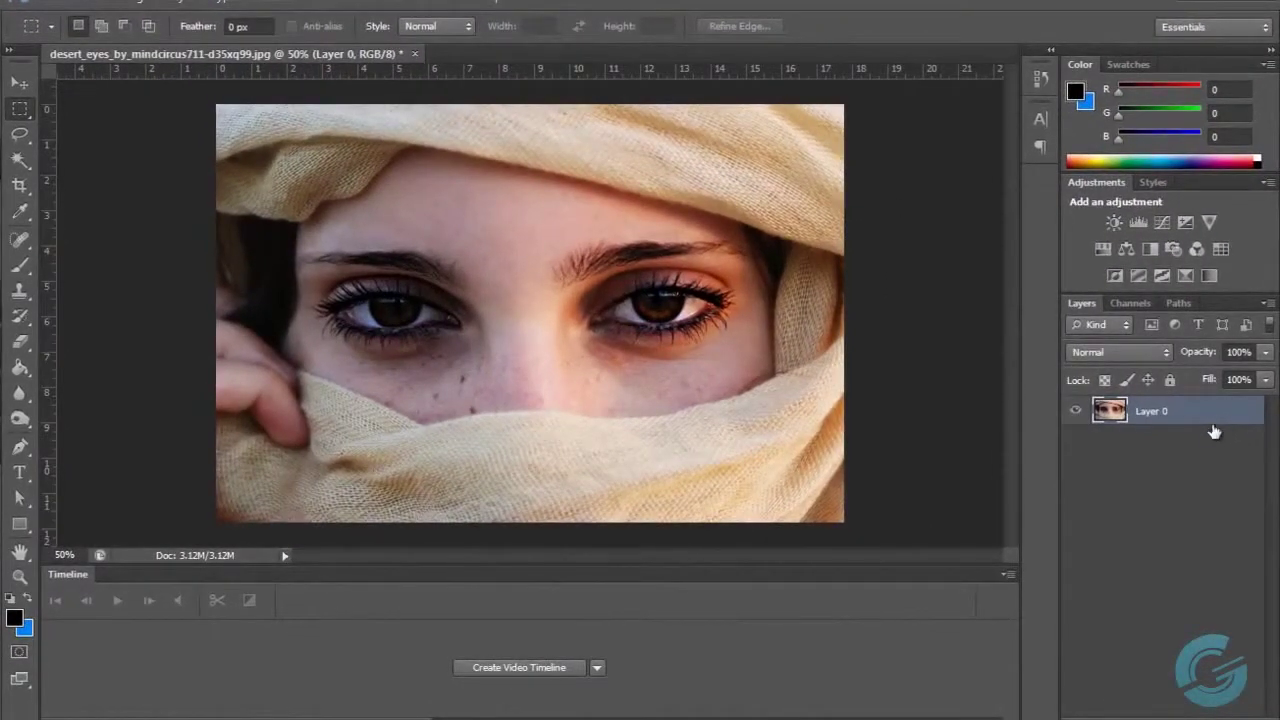
Duplicate the portrait into Layer 0 copy and hide the original Layer 0
{"action": "key", "text": "ctrl+j"}
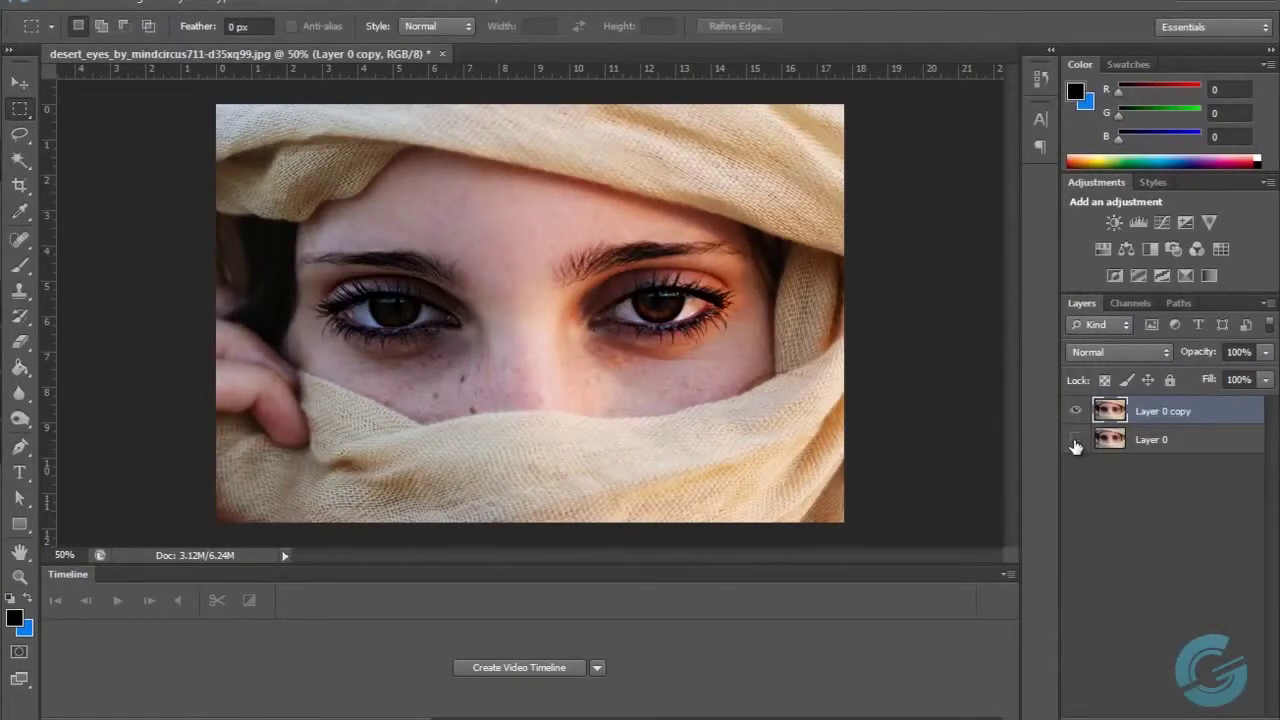
{"action": "left_click", "coordinate": [1214, 436]}
Reselect Layer 0 copy and launch Filter > Blur > Iris Blur on it
{"action": "left_click", "coordinate": [1216, 414]}
{"action": "left_click", "coordinate": [288, 3]}
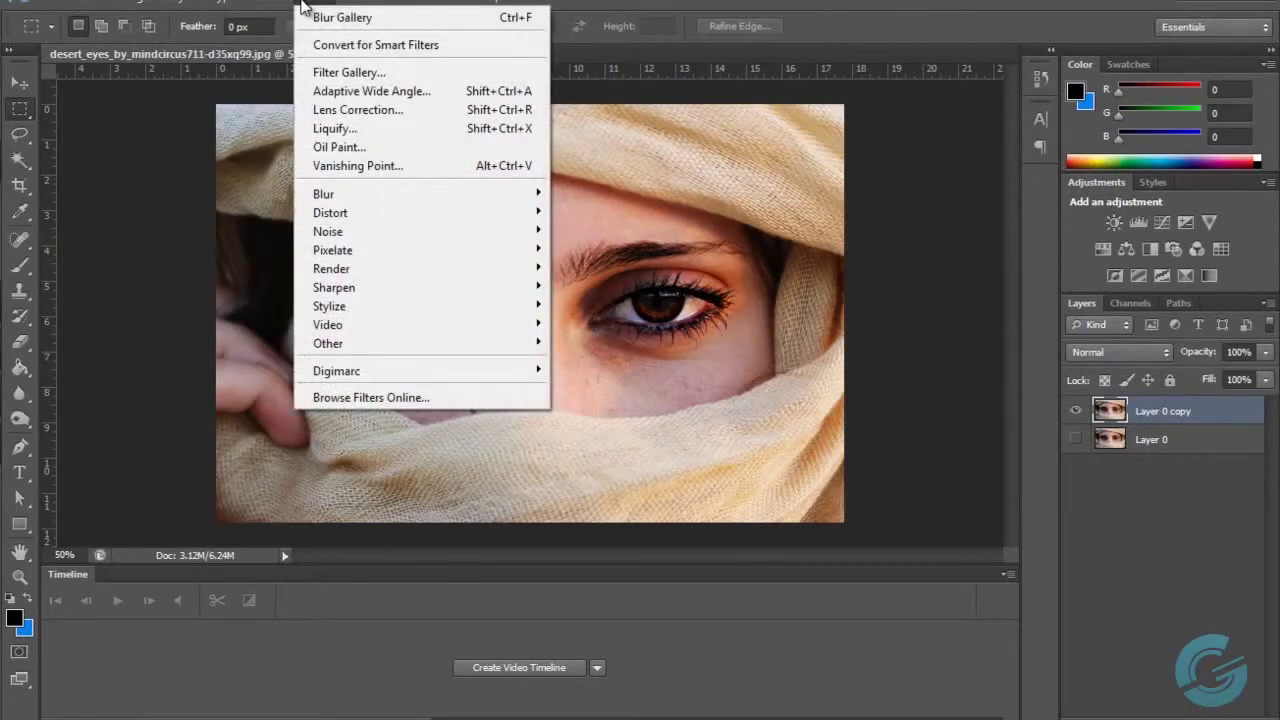
{"action": "mouse_move", "coordinate": [517, 200]}
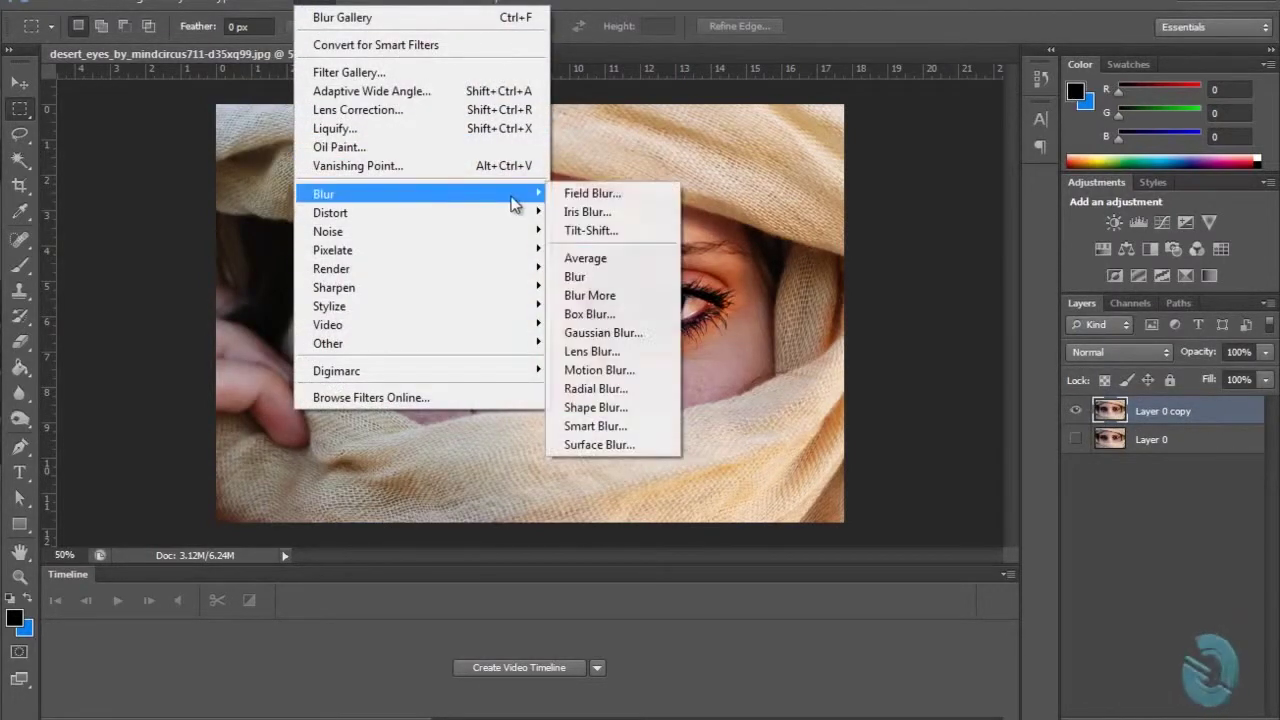
{"action": "left_click", "coordinate": [617, 215]}
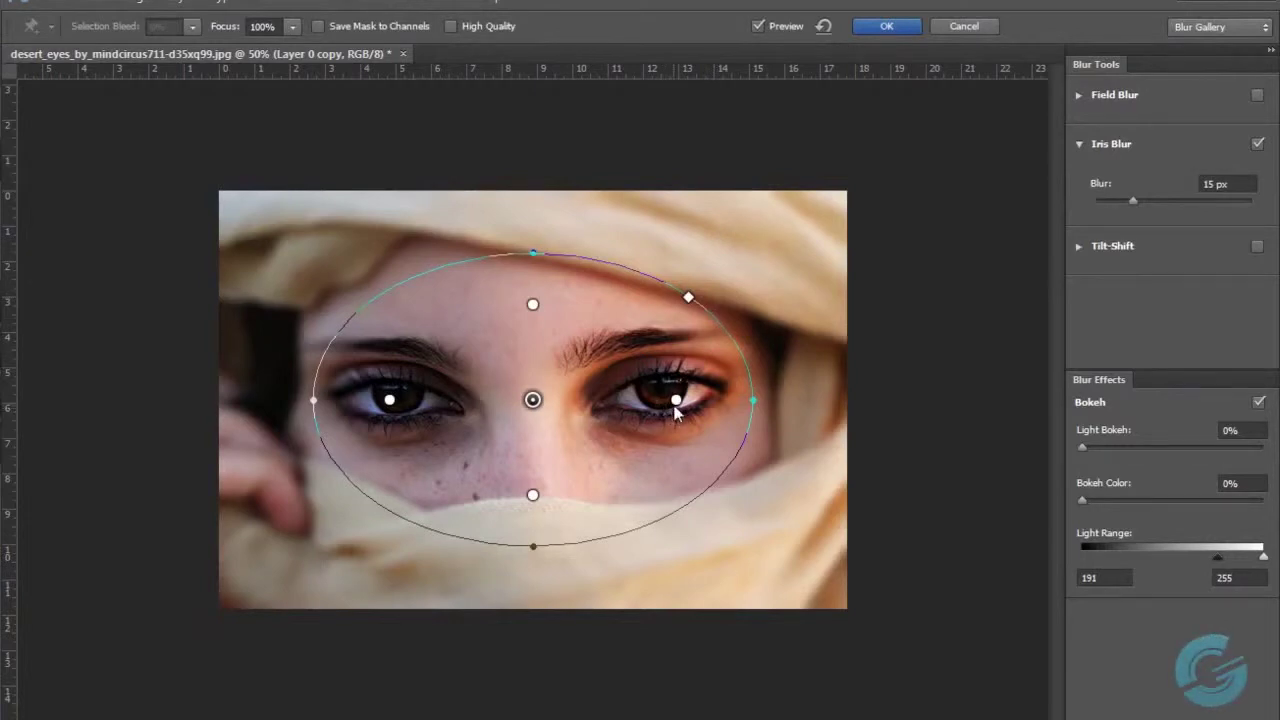
Tighten the Iris Blur focus oval around the eyes, set the blur to 8 px, and apply
{"action": "mouse_move", "coordinate": [676, 403]}
{"action": "left_mouse_down"}
{"action": "mouse_move", "coordinate": [659, 399]}
{"action": "mouse_move", "coordinate": [685, 397]}
{"action": "left_mouse_up"}
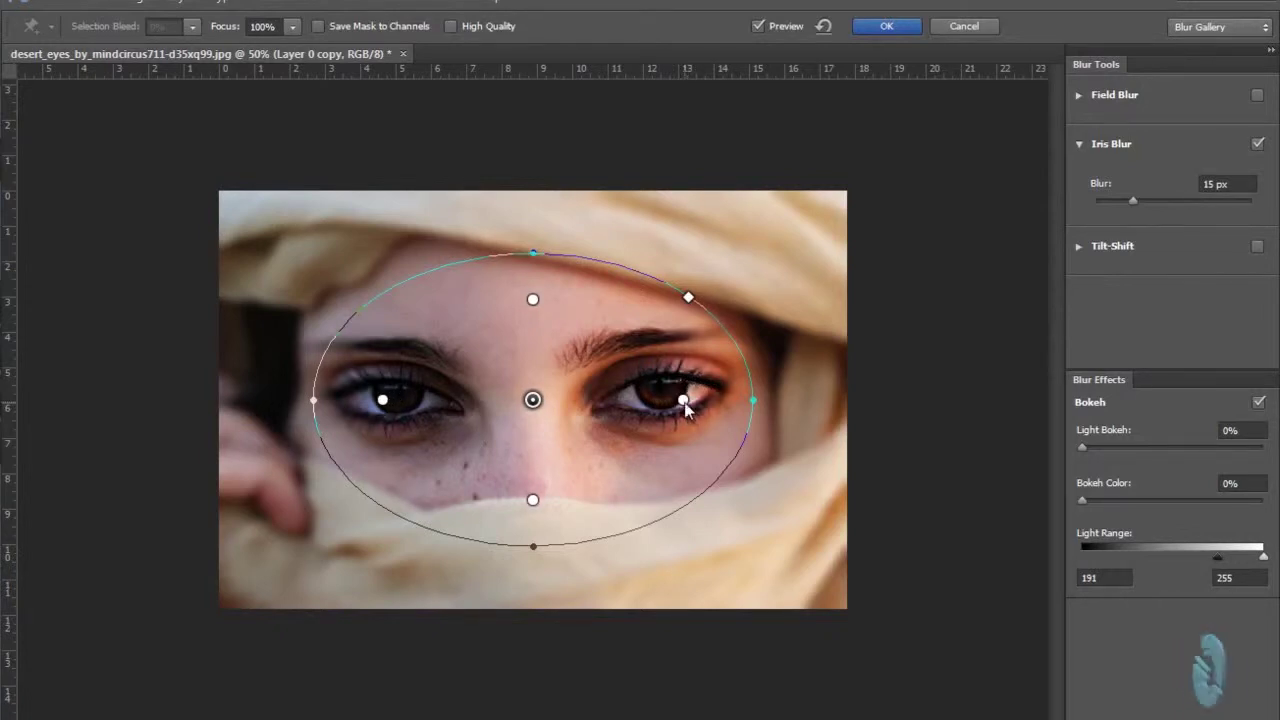
{"action": "left_click_drag", "start_coordinate": [684, 402], "coordinate": [670, 410]}
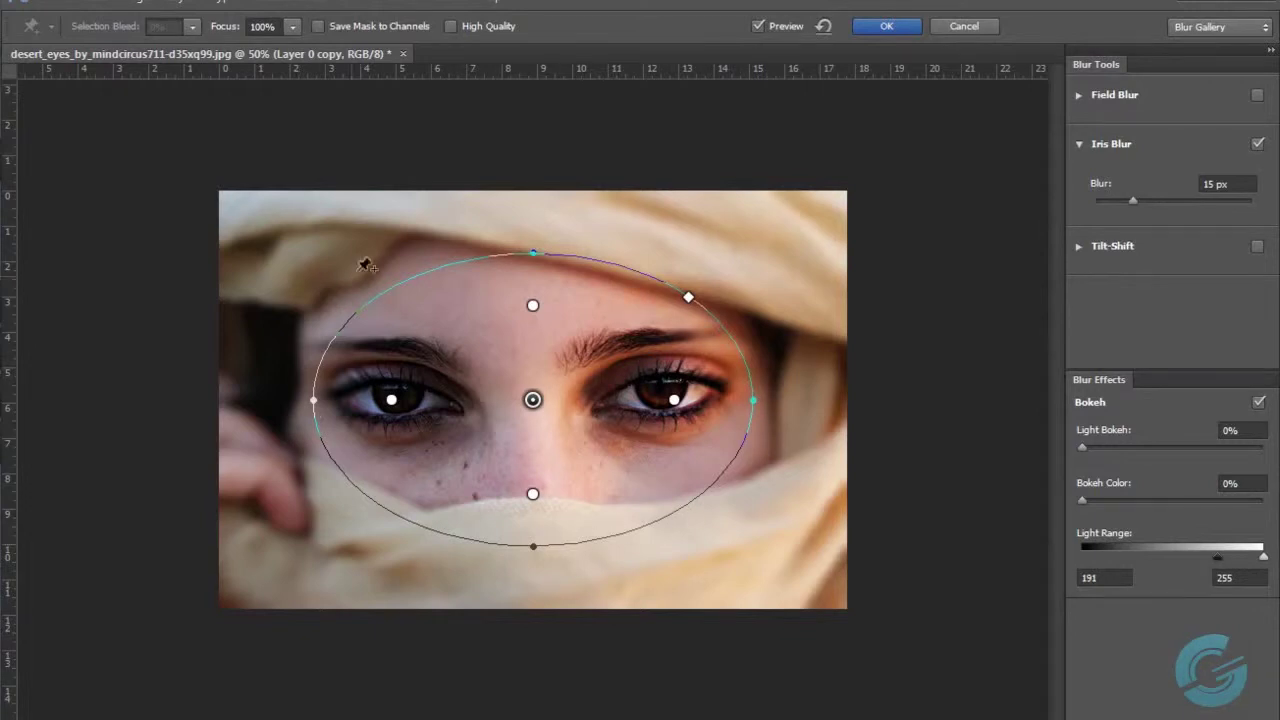
{"action": "left_click_drag", "start_coordinate": [1134, 201], "coordinate": [1117, 201]}
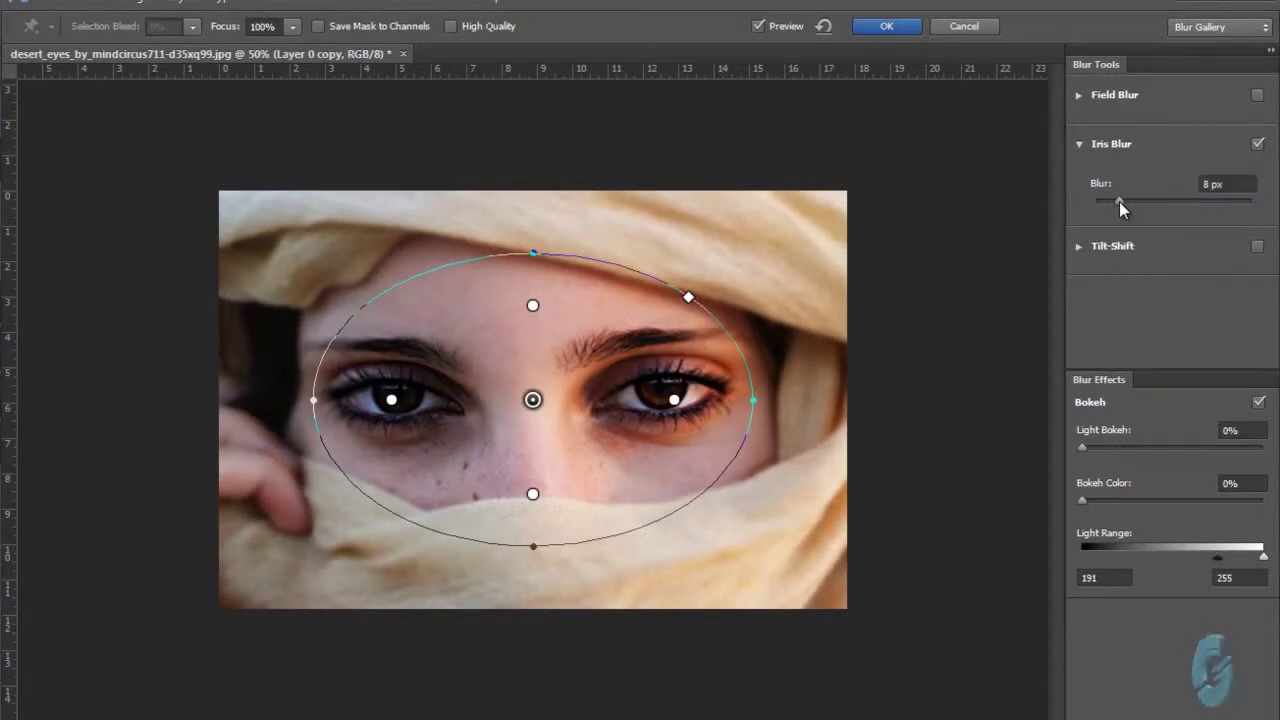
{"action": "left_click", "coordinate": [869, 28]}
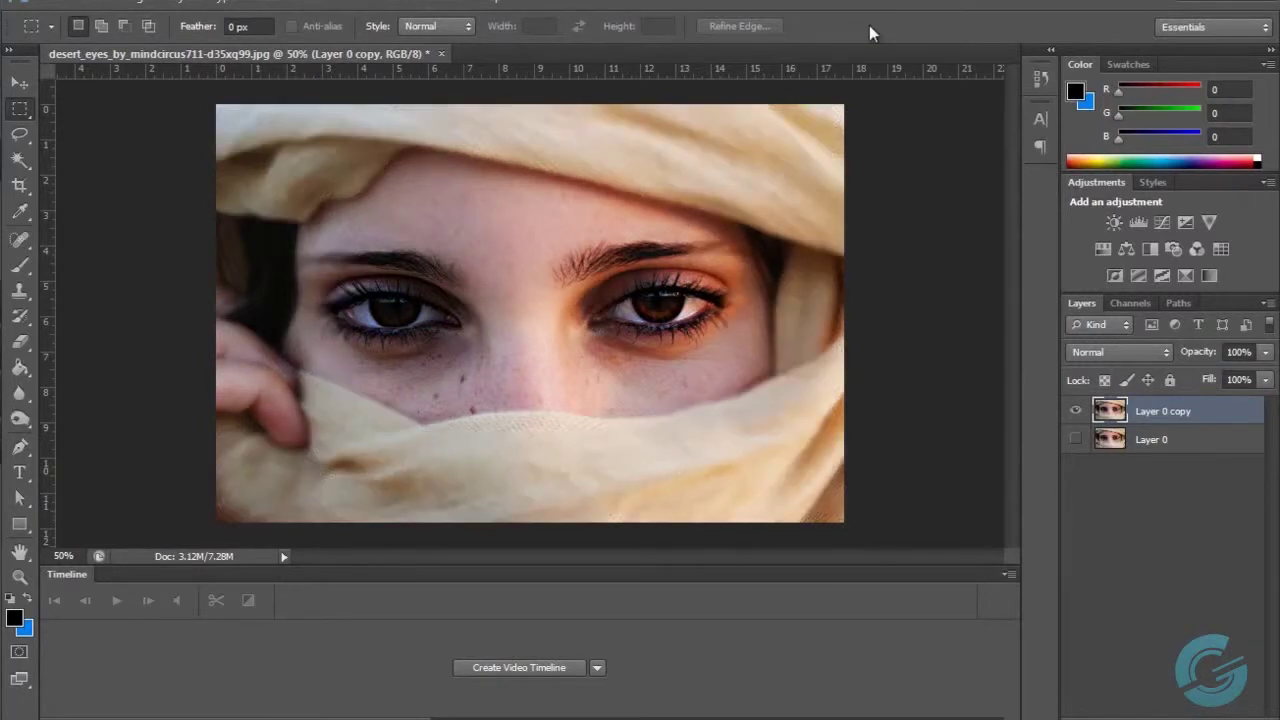
Show Layer 0 again and toggle Layer 0 copy's visibility to compare blurred versus sharp
{"action": "left_click", "coordinate": [1075, 439]}
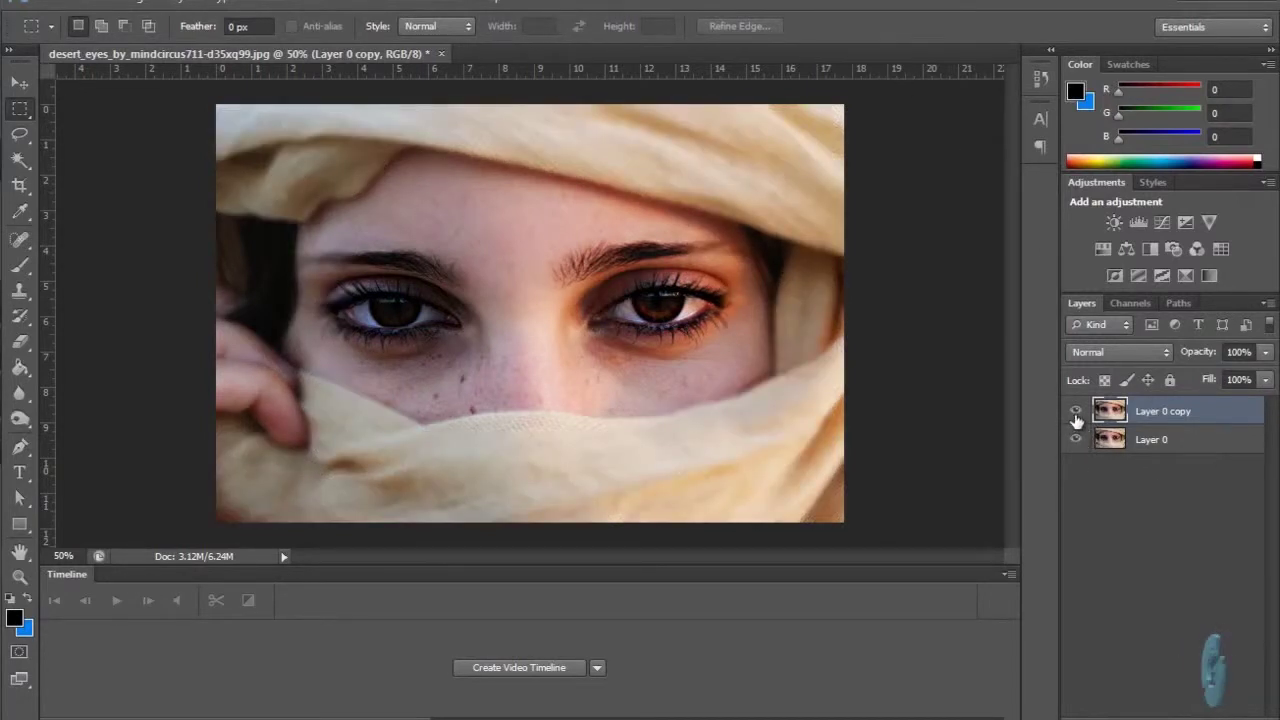
{"action": "left_click", "coordinate": [1075, 412]}
{"action": "left_click", "coordinate": [1075, 413]}
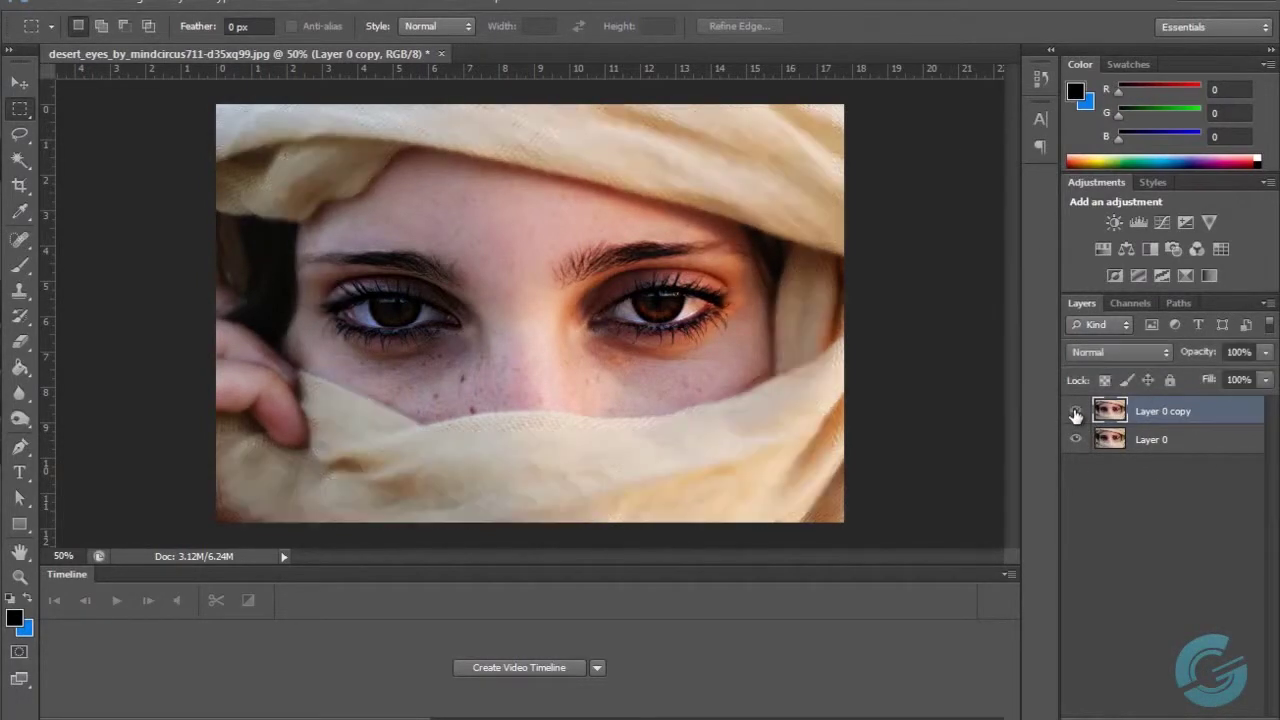
{"action": "left_click", "coordinate": [1075, 413]}
{"action": "left_click", "coordinate": [1075, 413]}
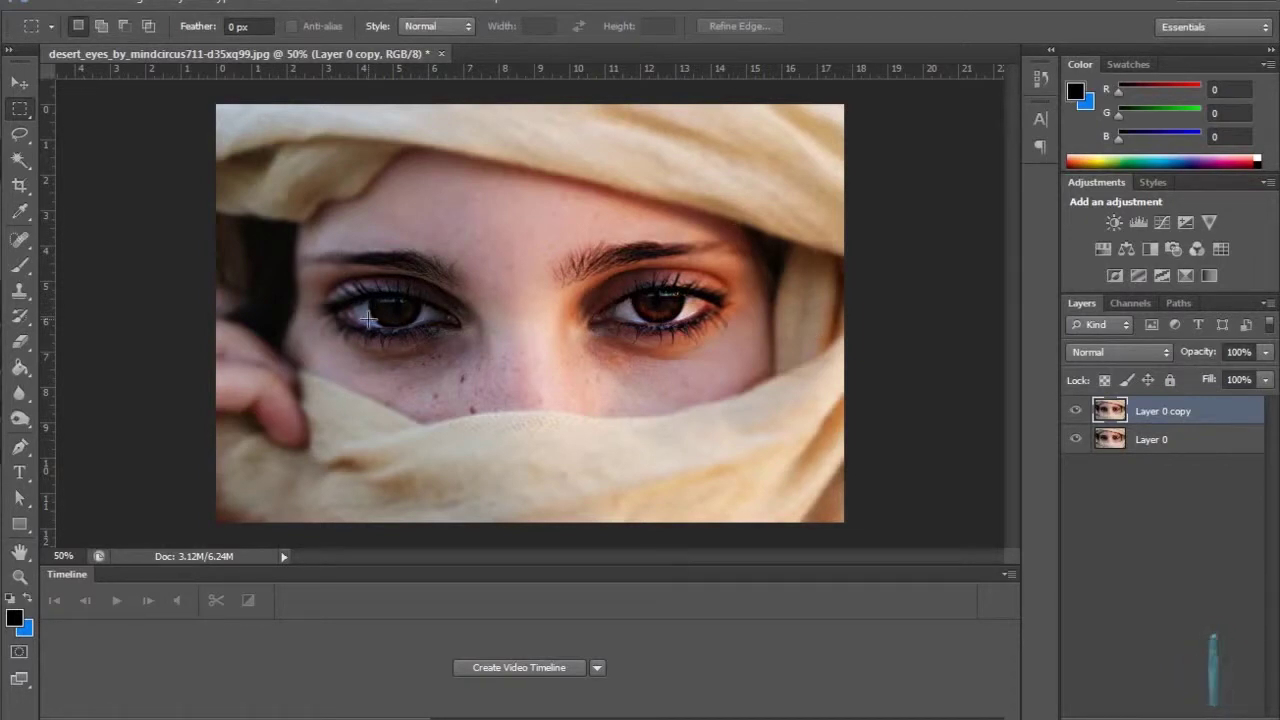
{"action": "left_click", "coordinate": [1077, 412]}
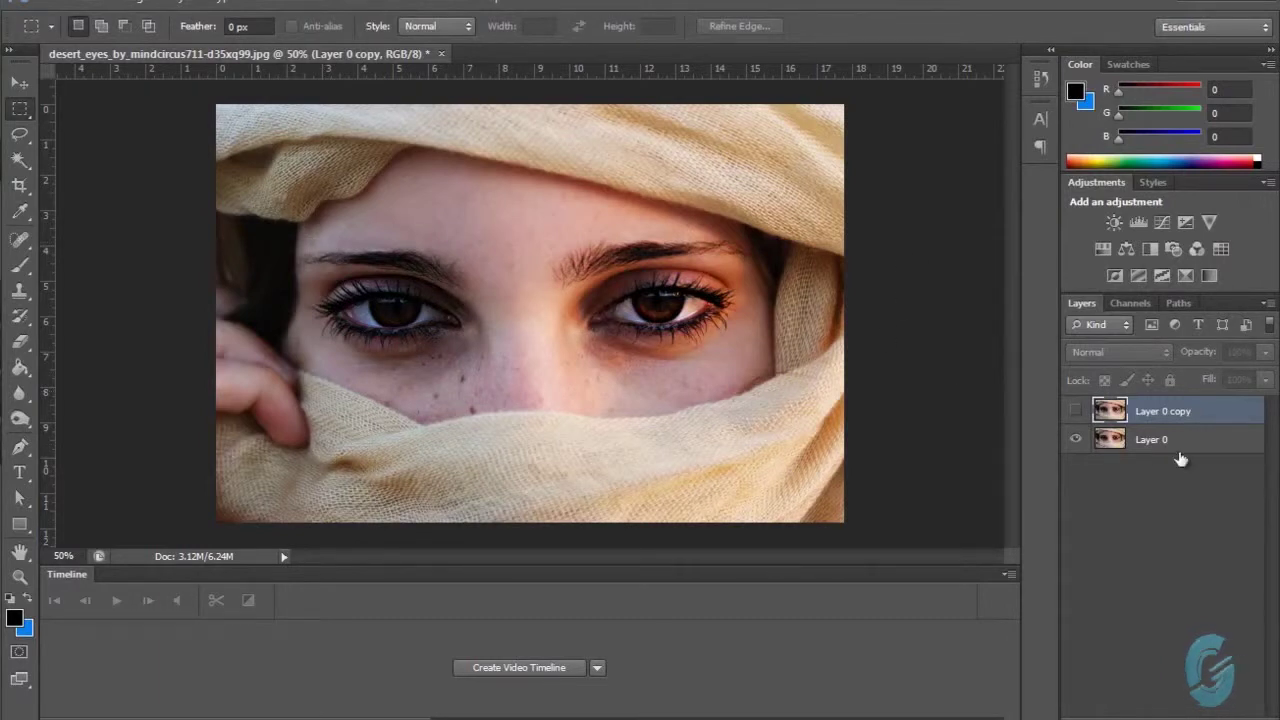
{"action": "left_click", "coordinate": [1076, 411]}
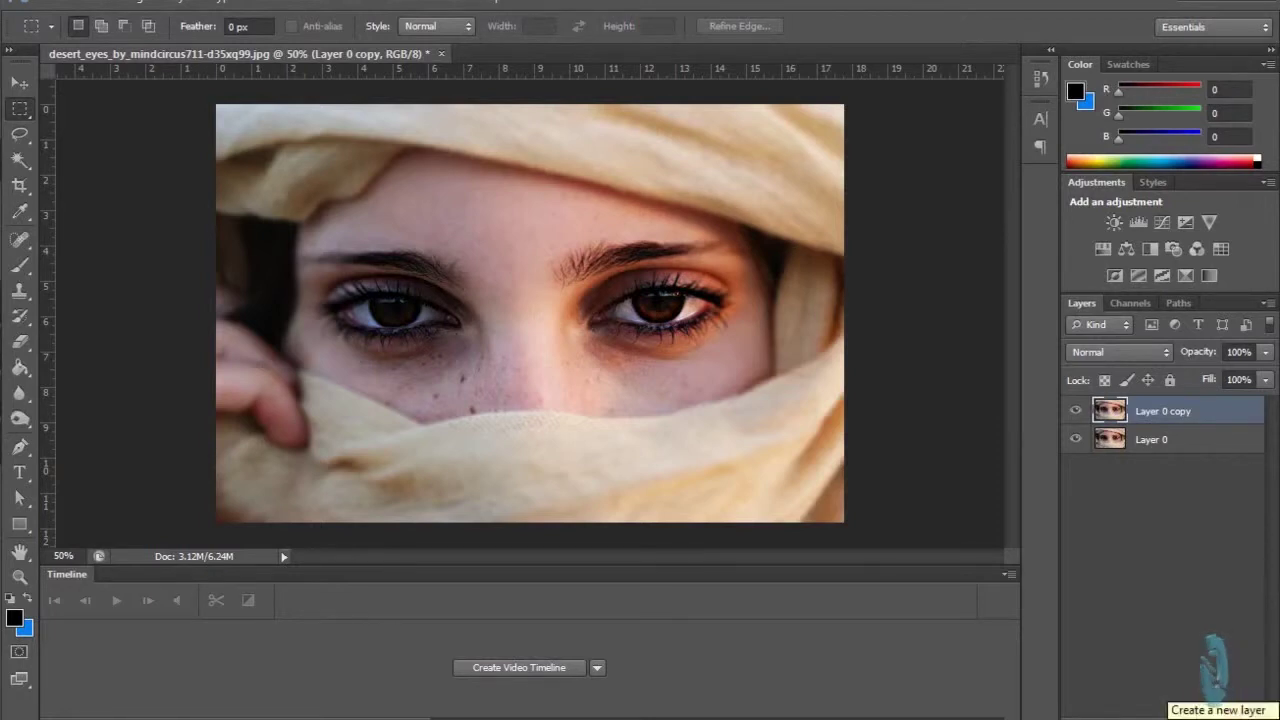
Add a new empty Layer 1 and set the Brush tool to 110 px
{"action": "left_click", "coordinate": [1262, 702]}
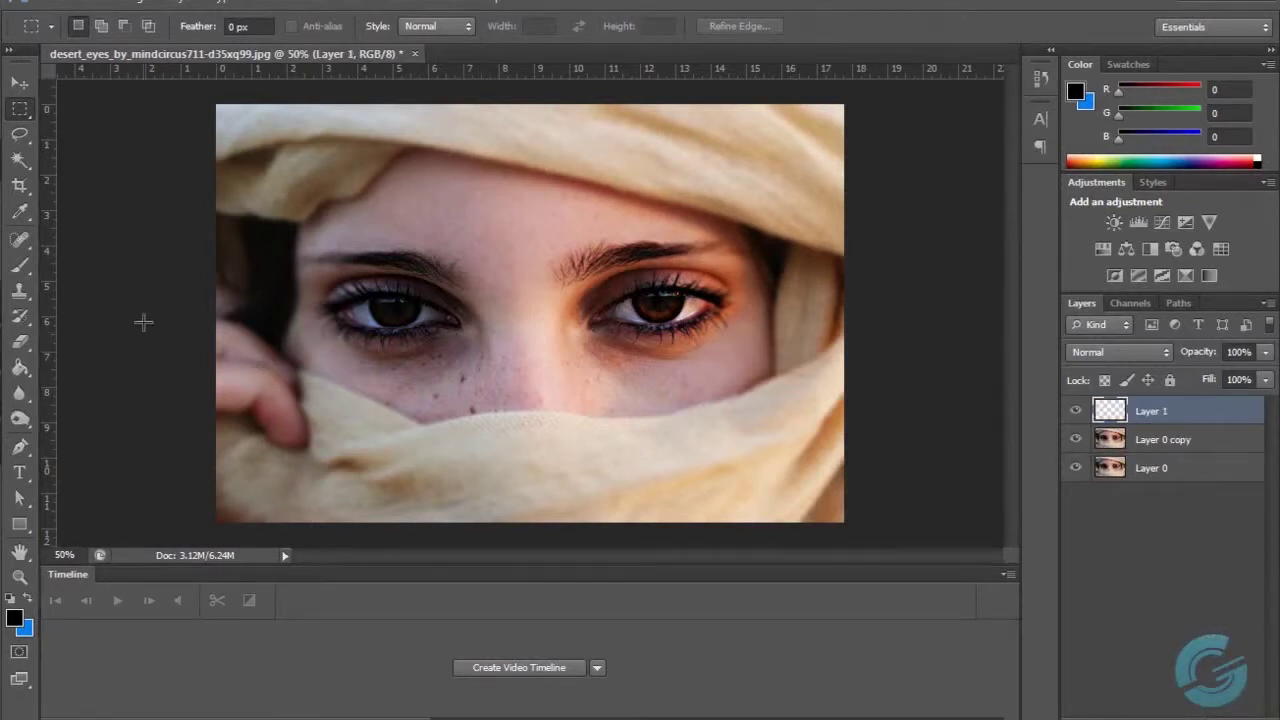
{"action": "left_click", "coordinate": [26, 268]}
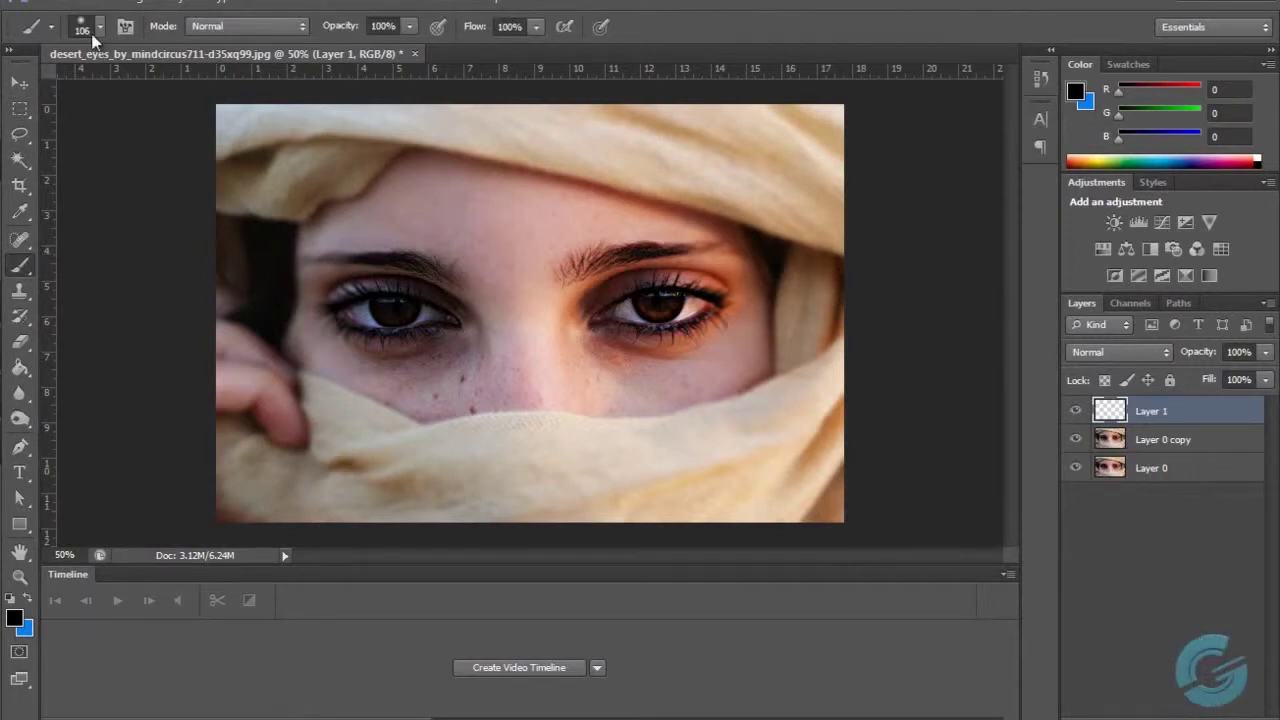
{"action": "left_click", "coordinate": [99, 33]}
{"action": "left_click_drag", "start_coordinate": [128, 88], "coordinate": [131, 91]}
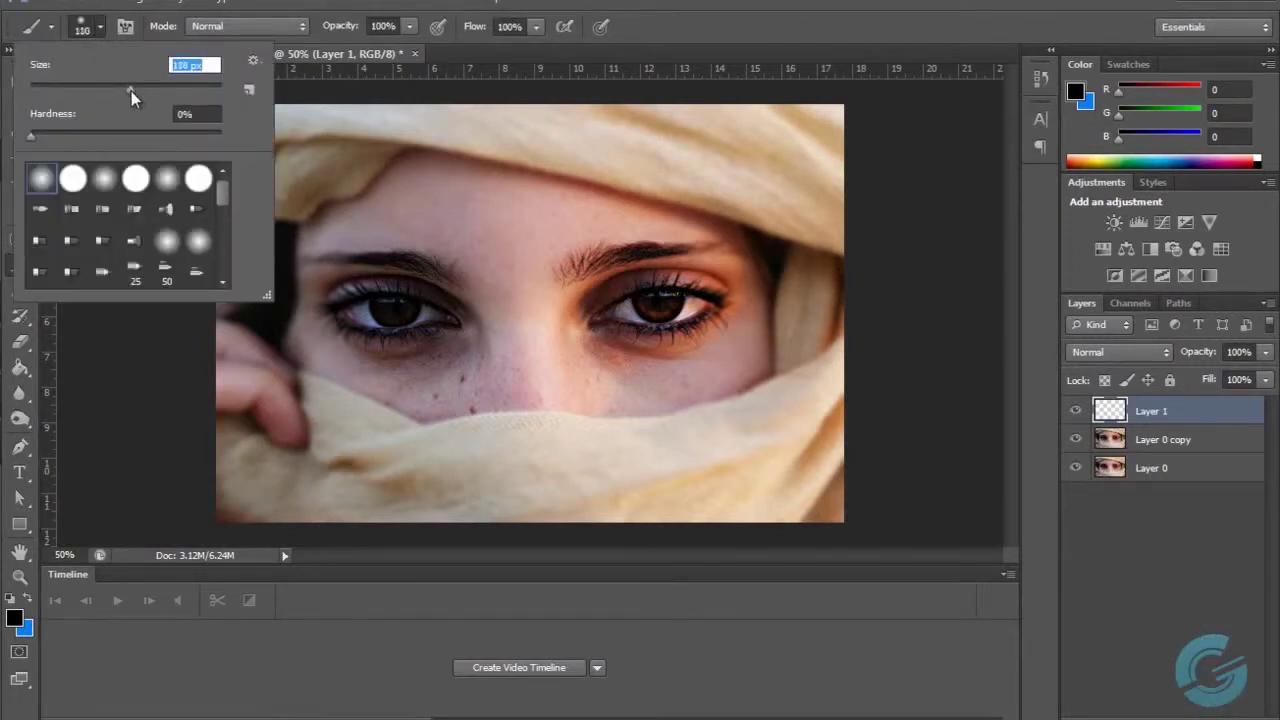
{"action": "left_click", "coordinate": [1240, 424]}
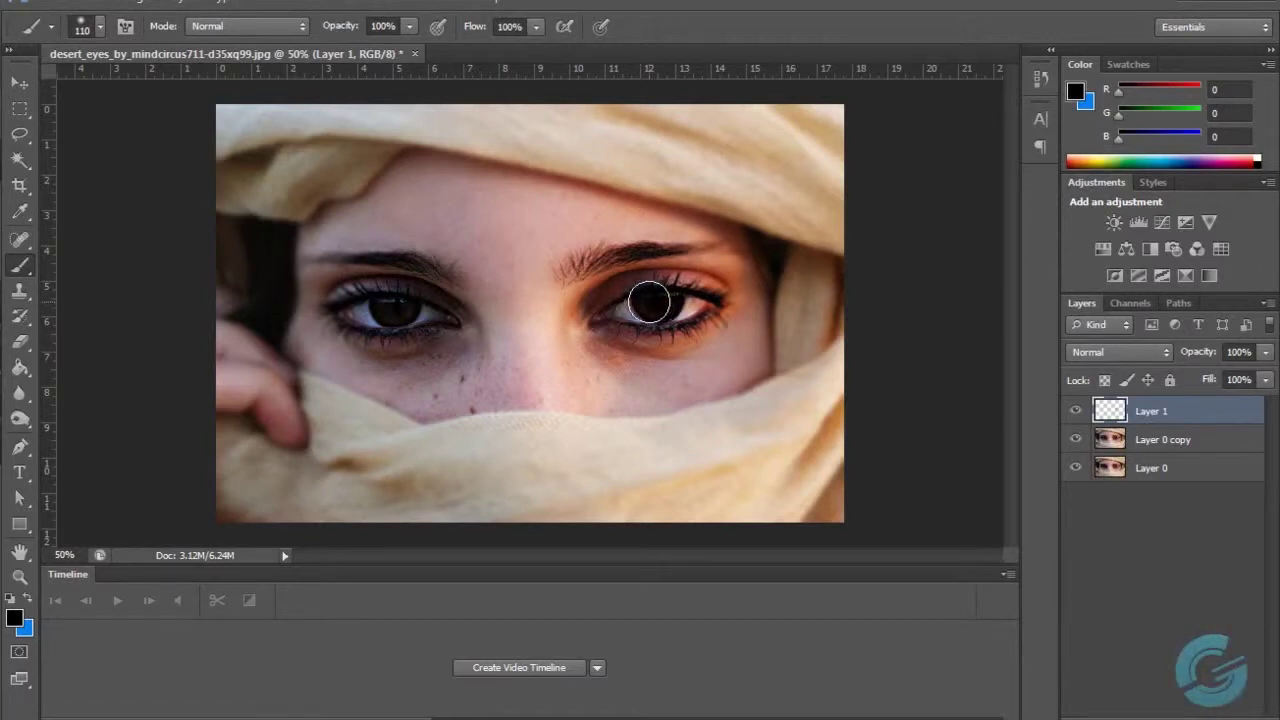
Paint both irises solid black and switch to the Rectangular Marquee tool
{"action": "left_click_drag", "start_coordinate": [649, 302], "coordinate": [666, 297]}
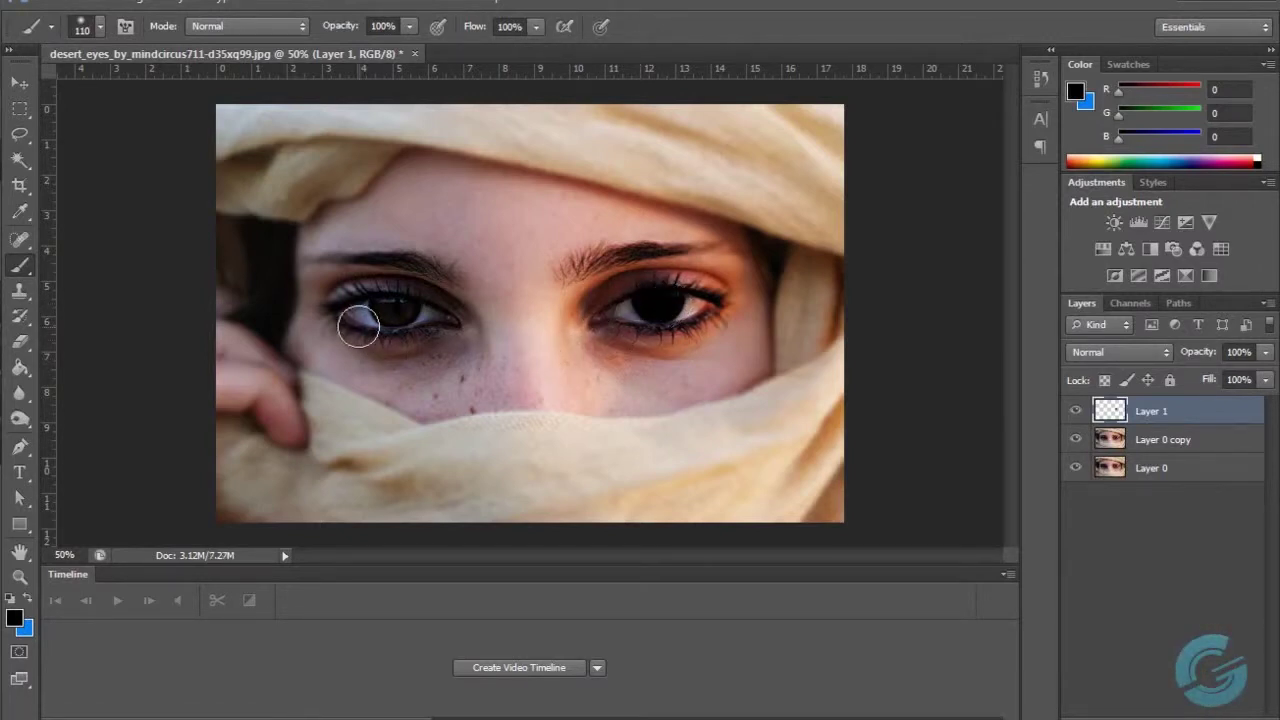
{"action": "mouse_move", "coordinate": [358, 326]}
{"action": "left_mouse_down"}
{"action": "mouse_move", "coordinate": [394, 297]}
{"action": "mouse_move", "coordinate": [388, 309]}
{"action": "mouse_move", "coordinate": [414, 303]}
{"action": "left_mouse_up"}
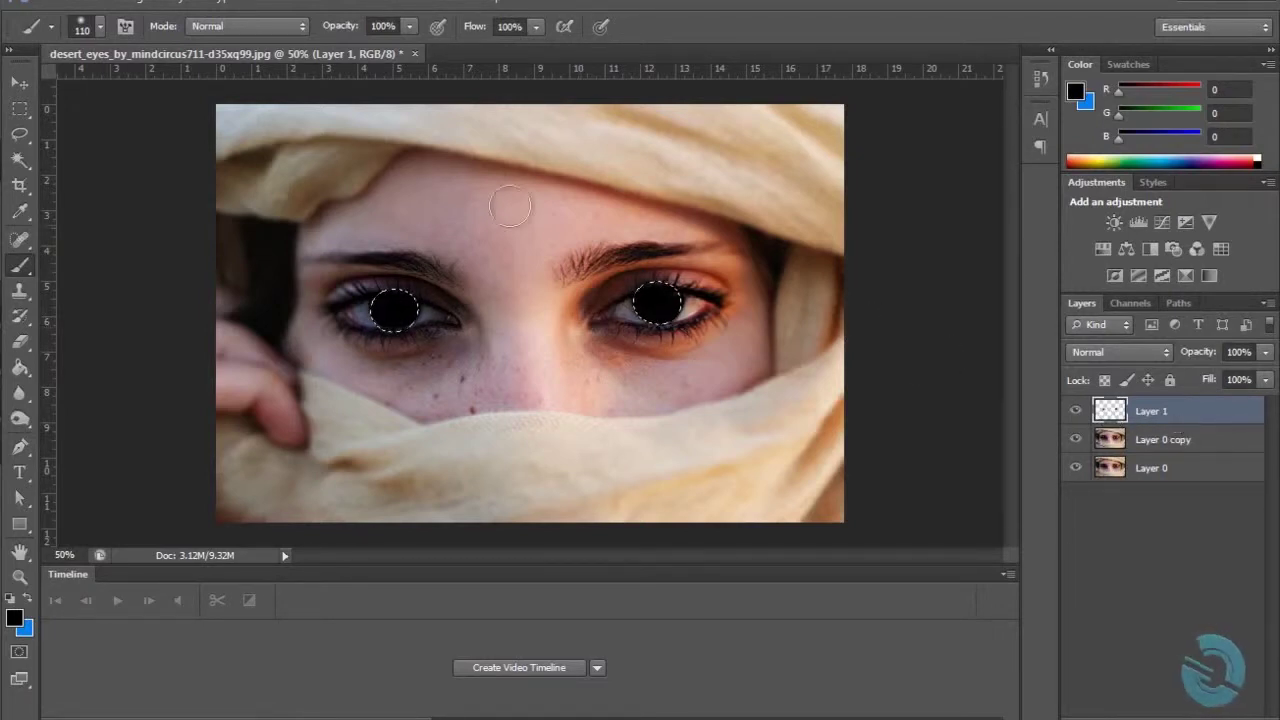
{"action": "left_click", "coordinate": [20, 108]}
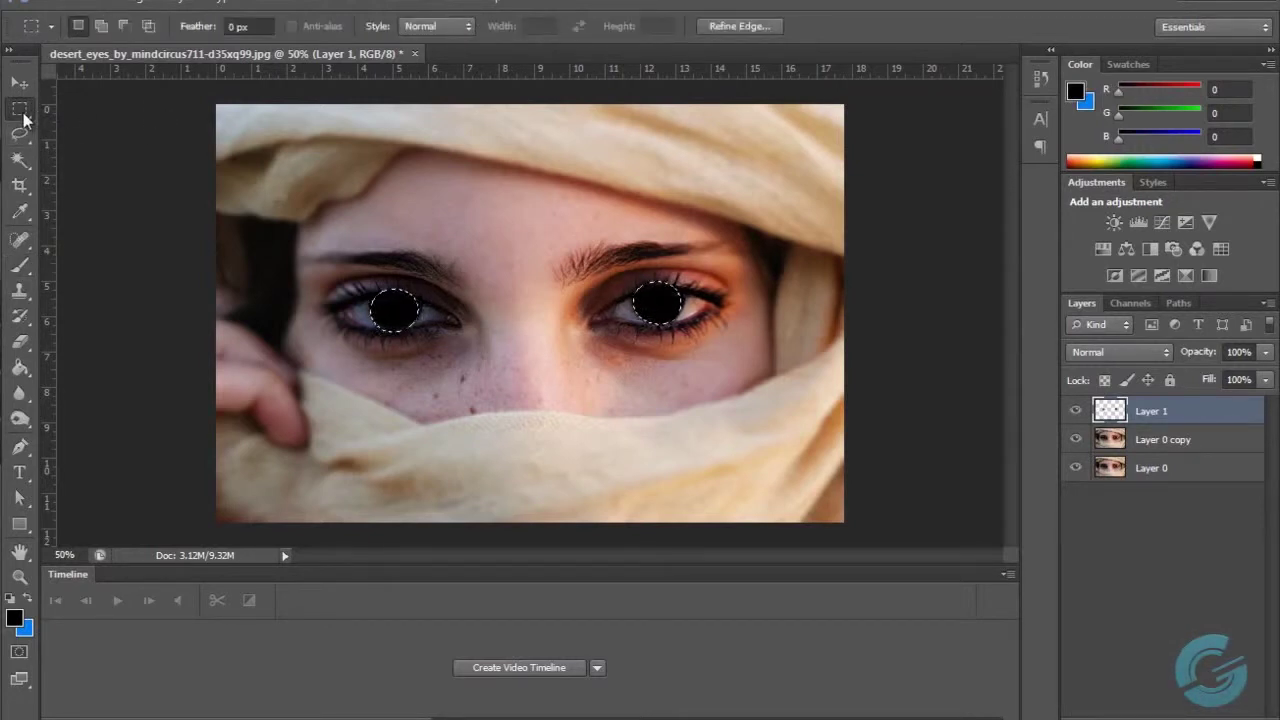
Use Layer Via Copy on the eye selection from Layer 0 copy, then hide Layer 1
{"action": "right_click", "coordinate": [666, 304]}
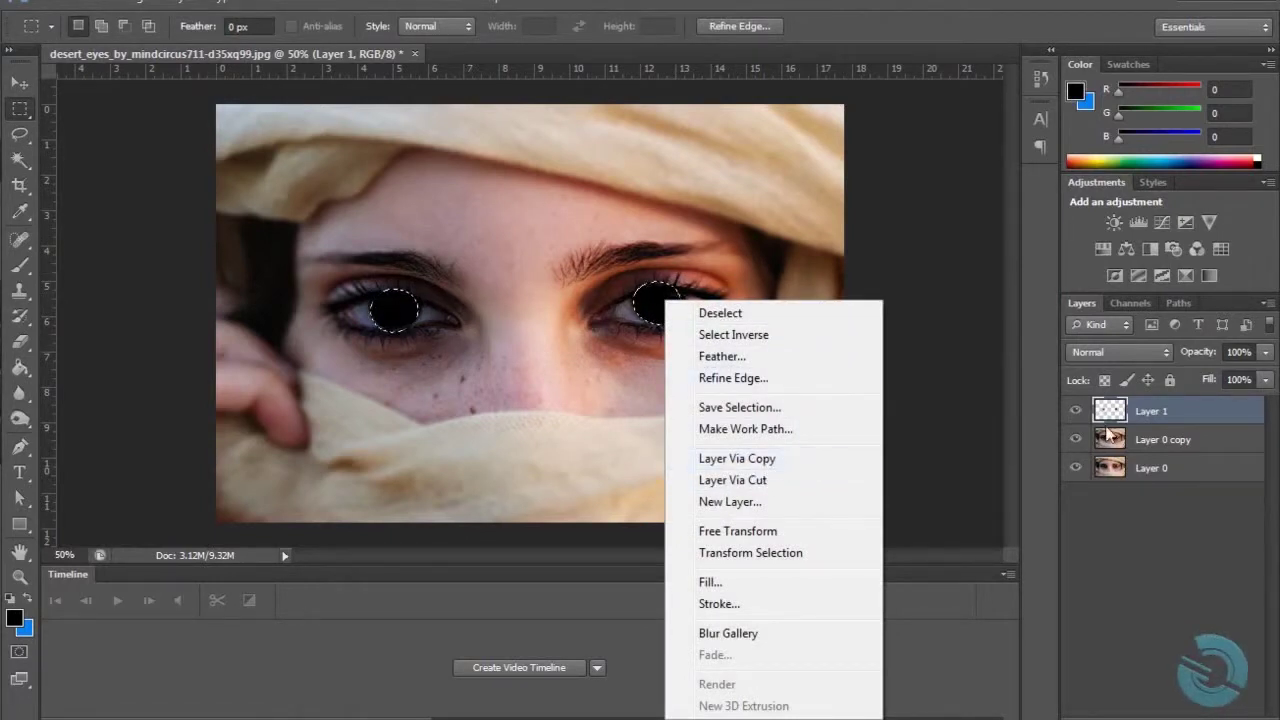
{"action": "left_click", "coordinate": [1222, 445]}
{"action": "left_click", "coordinate": [1222, 445]}
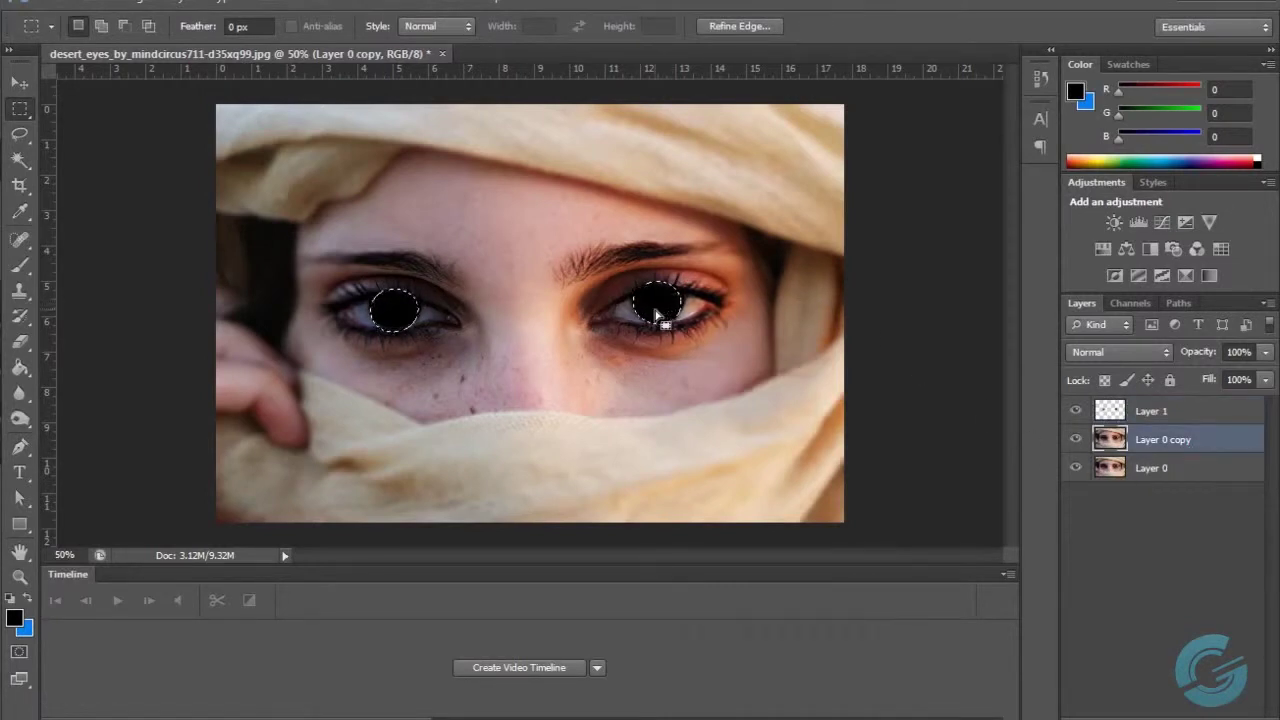
{"action": "right_click", "coordinate": [660, 310]}
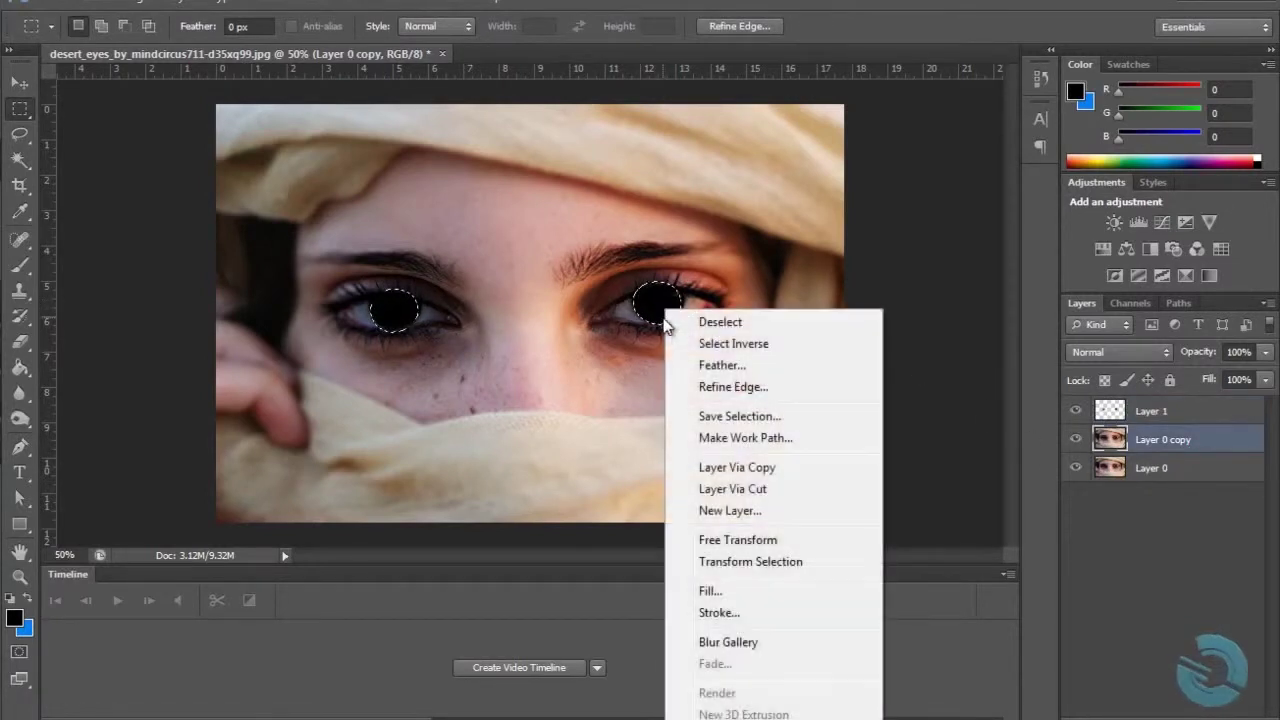
{"action": "left_click", "coordinate": [752, 470]}
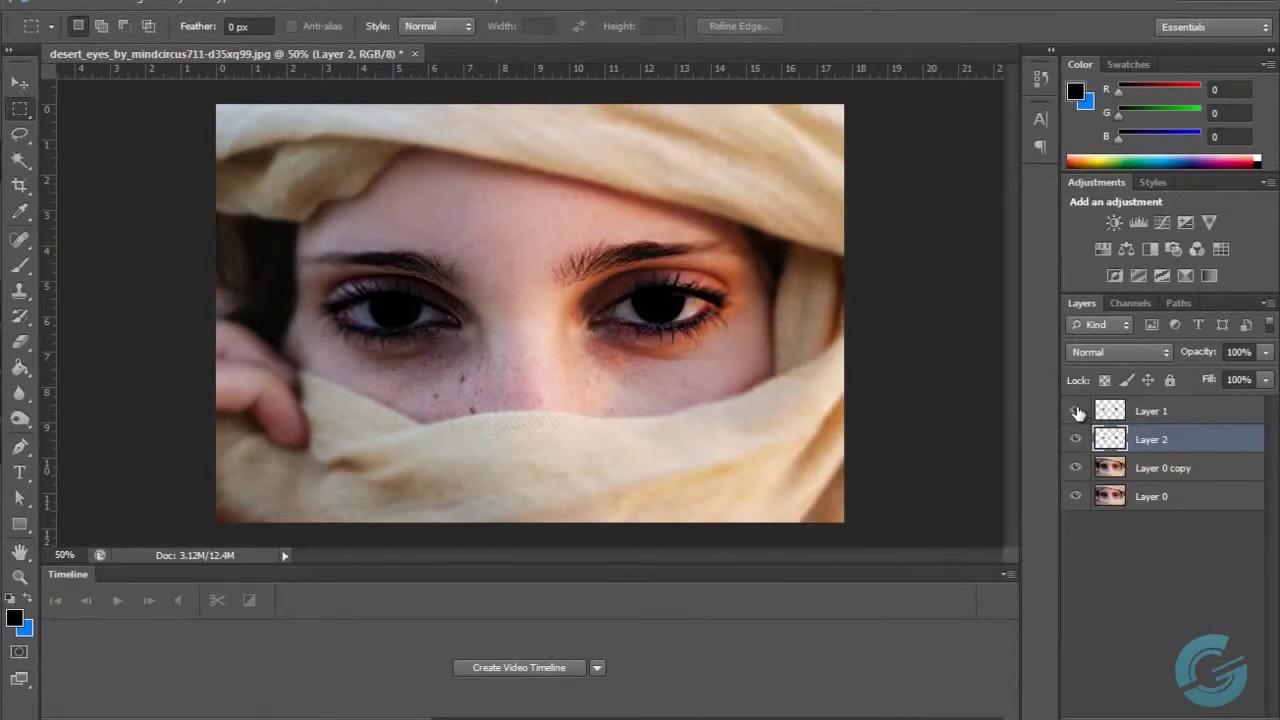
{"action": "left_click", "coordinate": [1076, 411]}
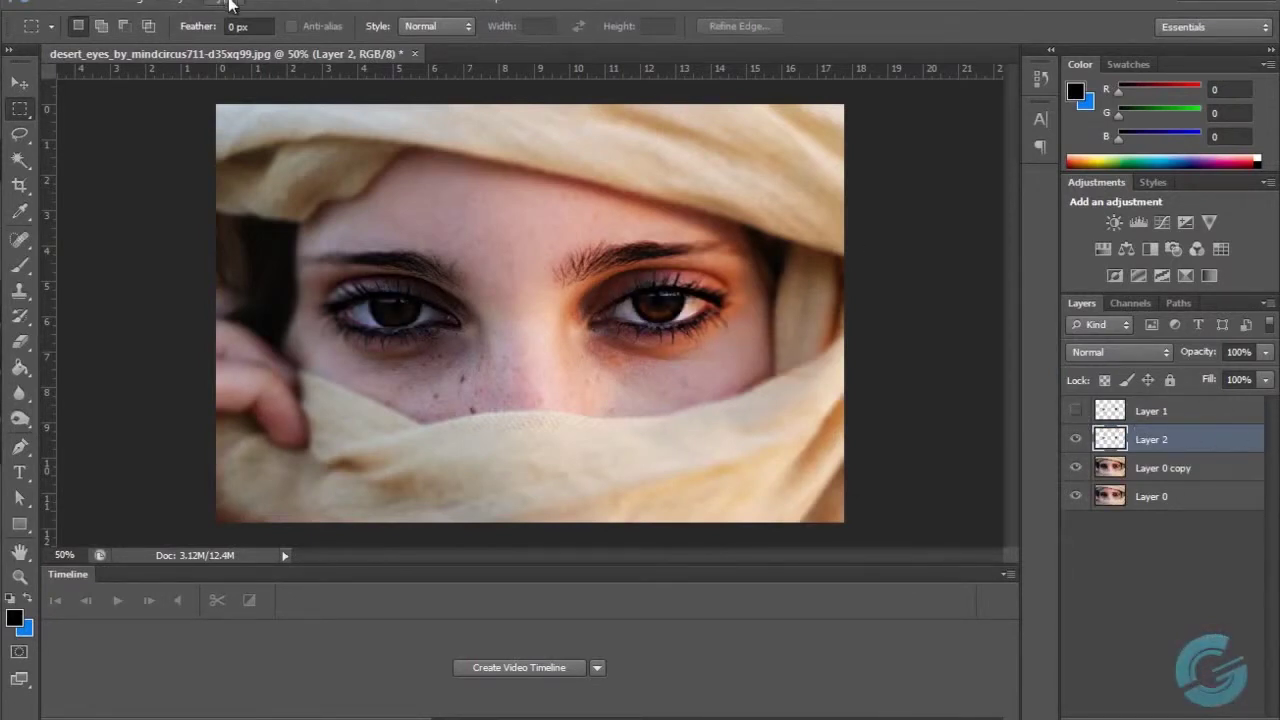
Run Filter > Other > High Pass on Layer 2 with a 2.0 pixel radius
{"action": "left_click", "coordinate": [237, 5]}
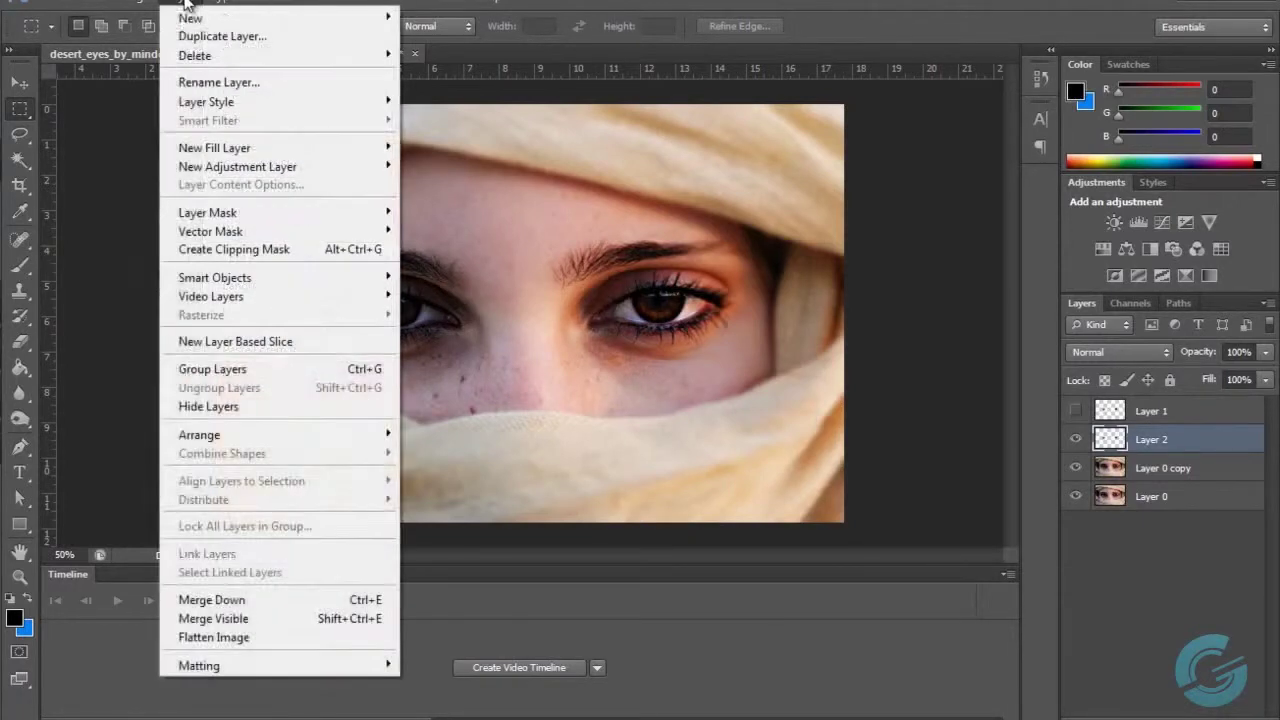
{"action": "mouse_move", "coordinate": [192, 5]}
{"action": "mouse_move", "coordinate": [320, 168]}
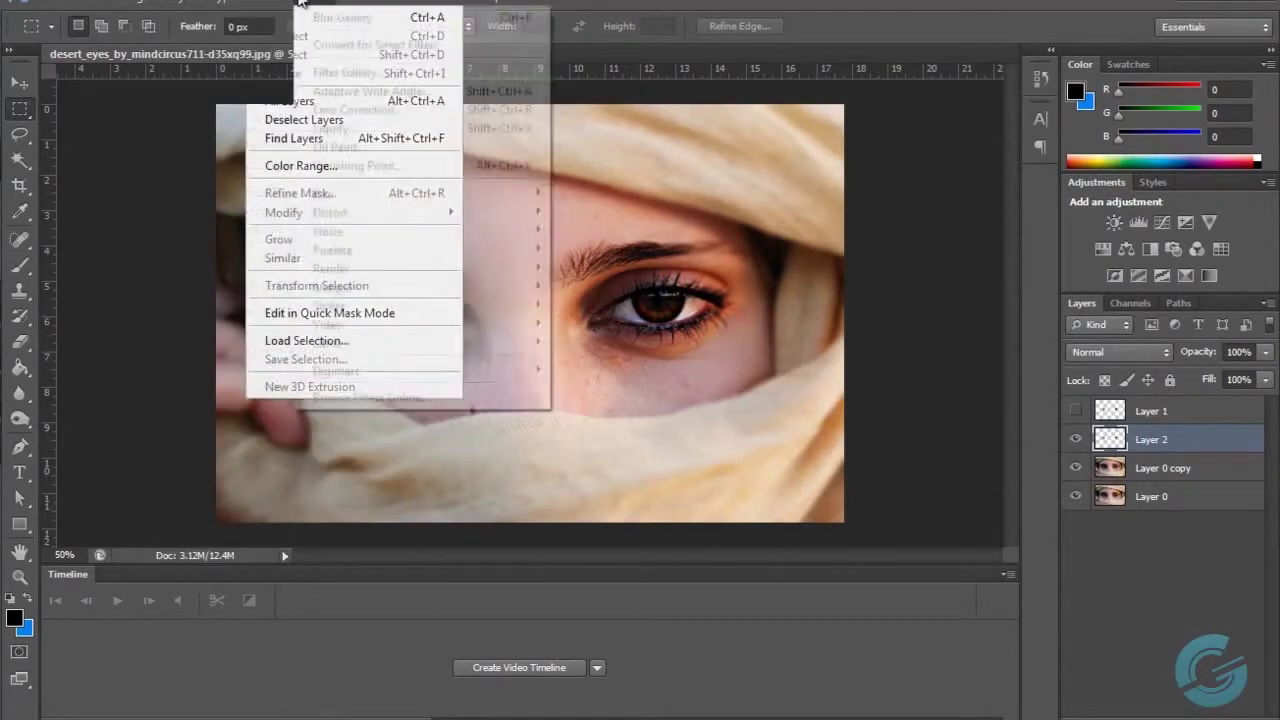
{"action": "mouse_move", "coordinate": [333, 22]}
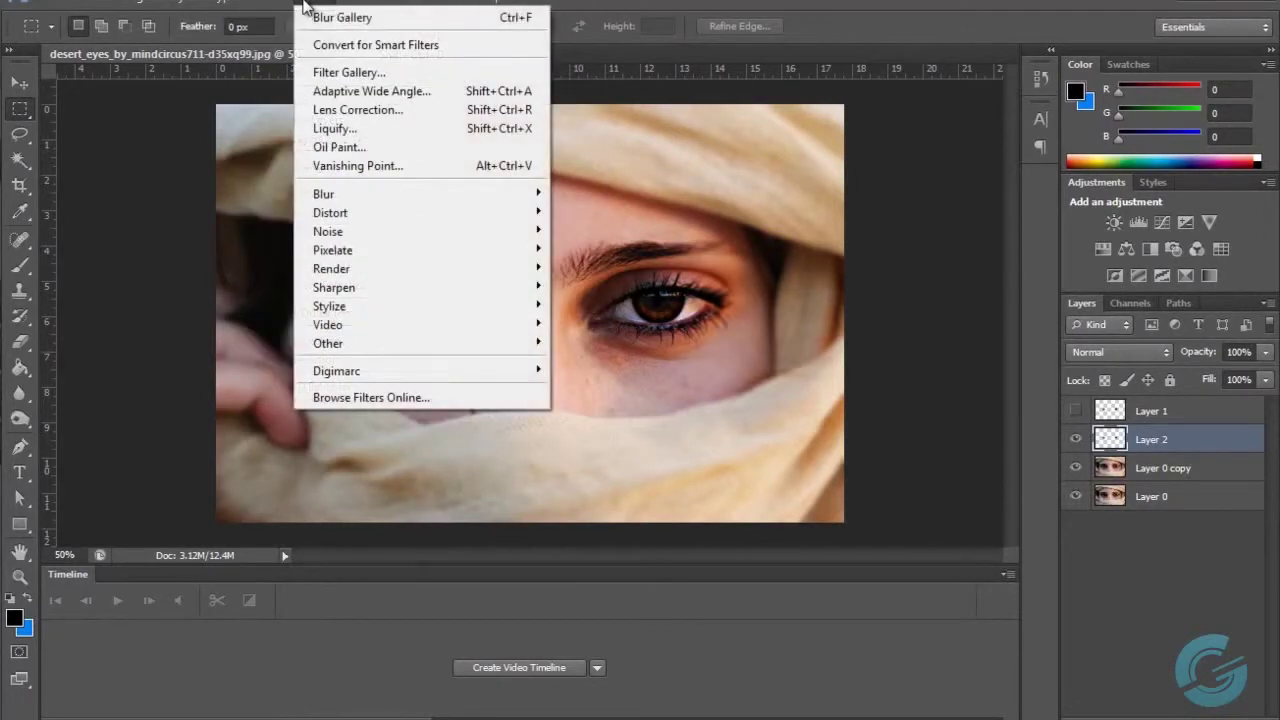
{"action": "mouse_move", "coordinate": [498, 343]}
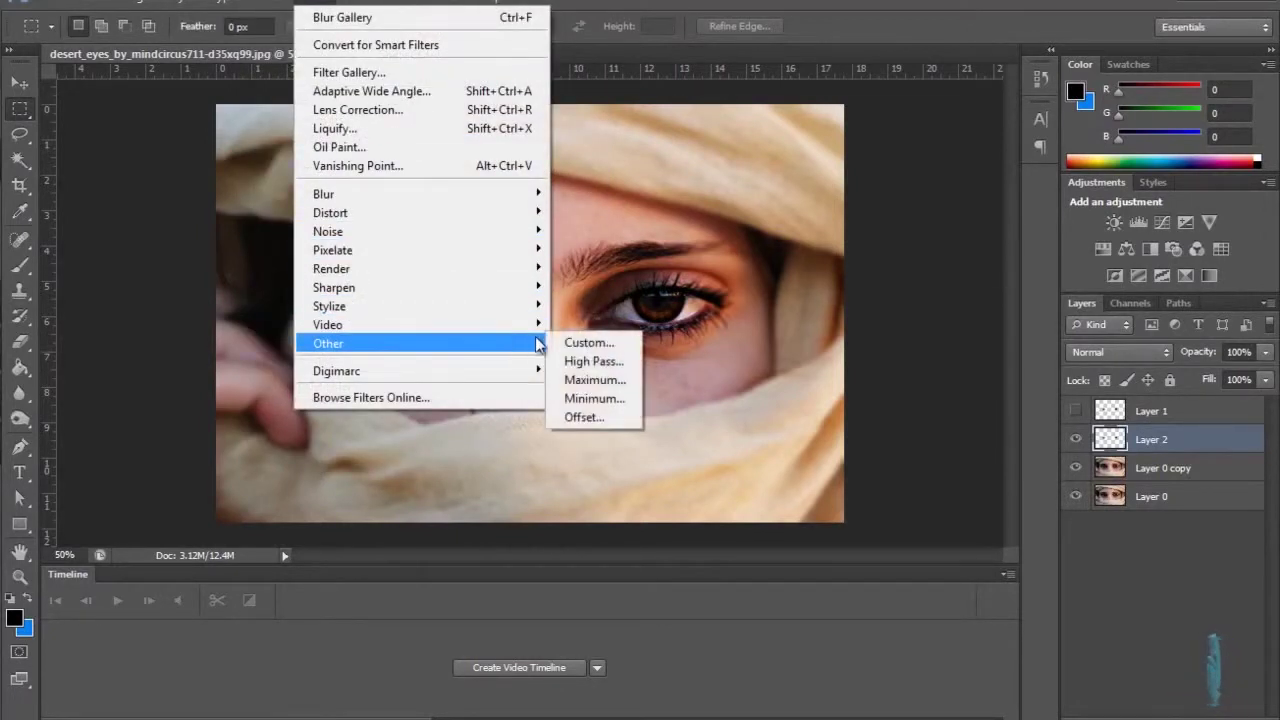
{"action": "left_click", "coordinate": [620, 366]}
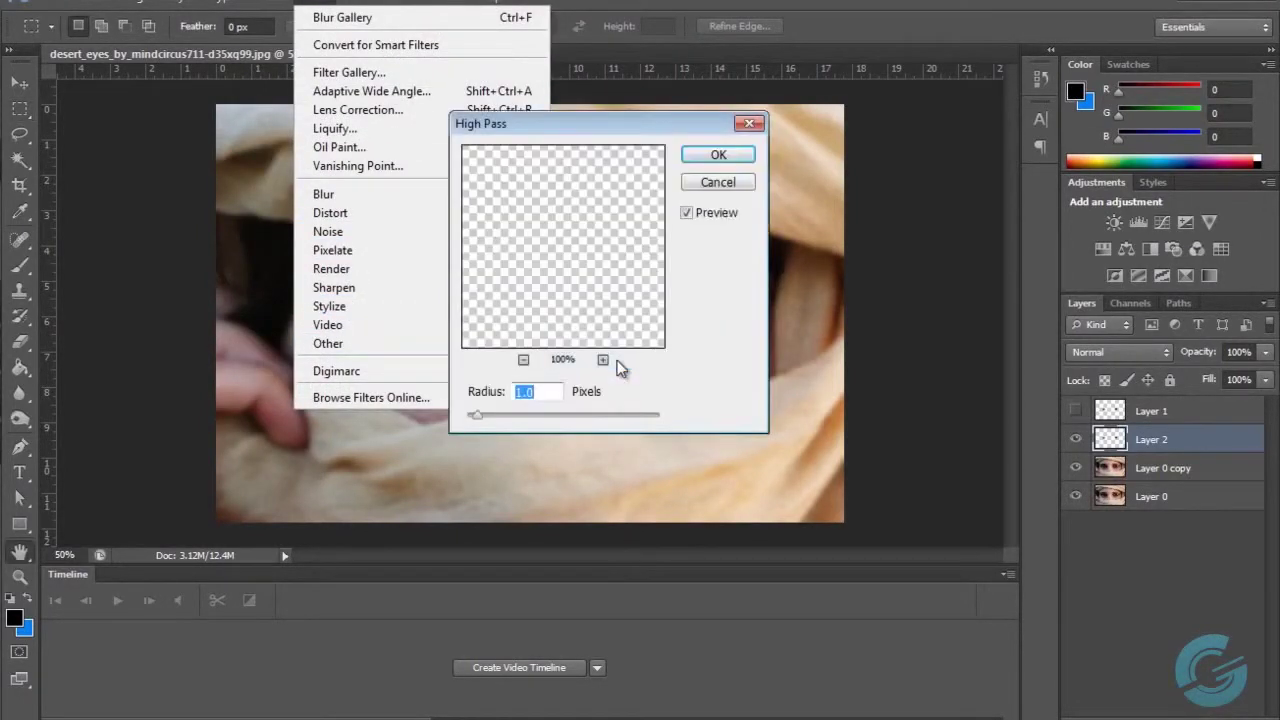
{"action": "left_click_drag", "start_coordinate": [530, 120], "coordinate": [791, 141]}
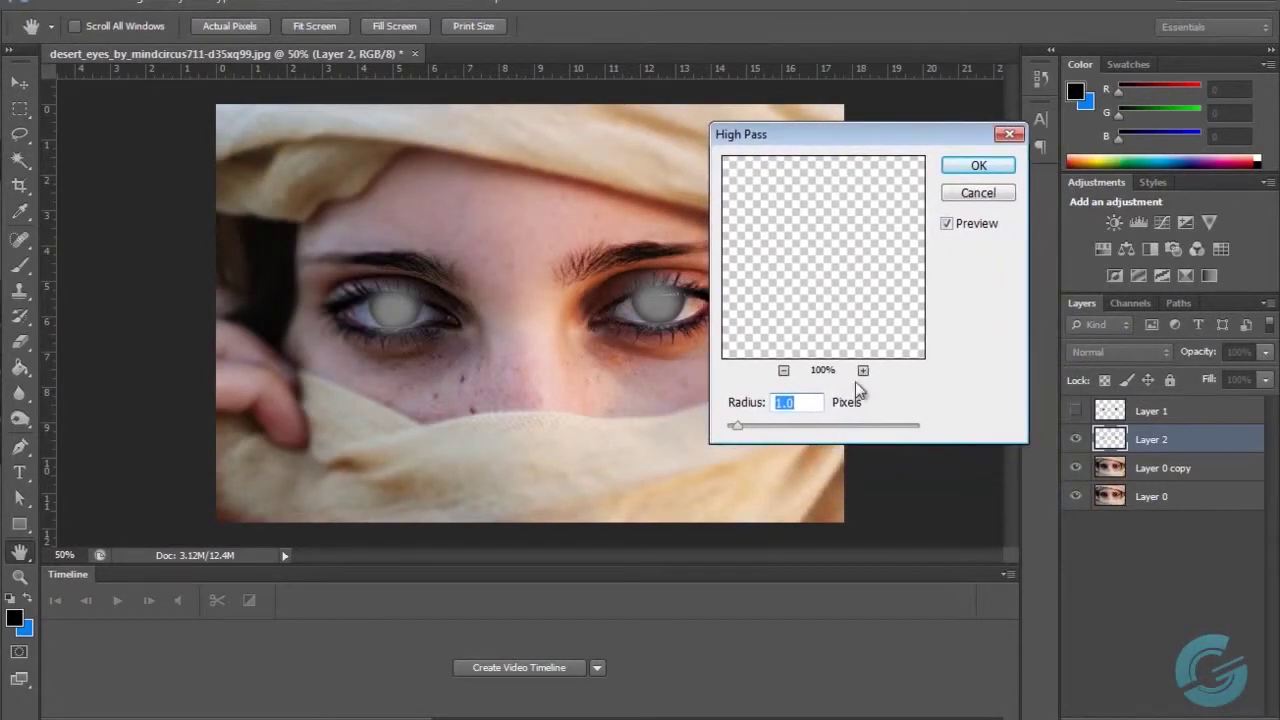
{"action": "left_click", "coordinate": [748, 426]}
{"action": "left_click", "coordinate": [976, 164]}
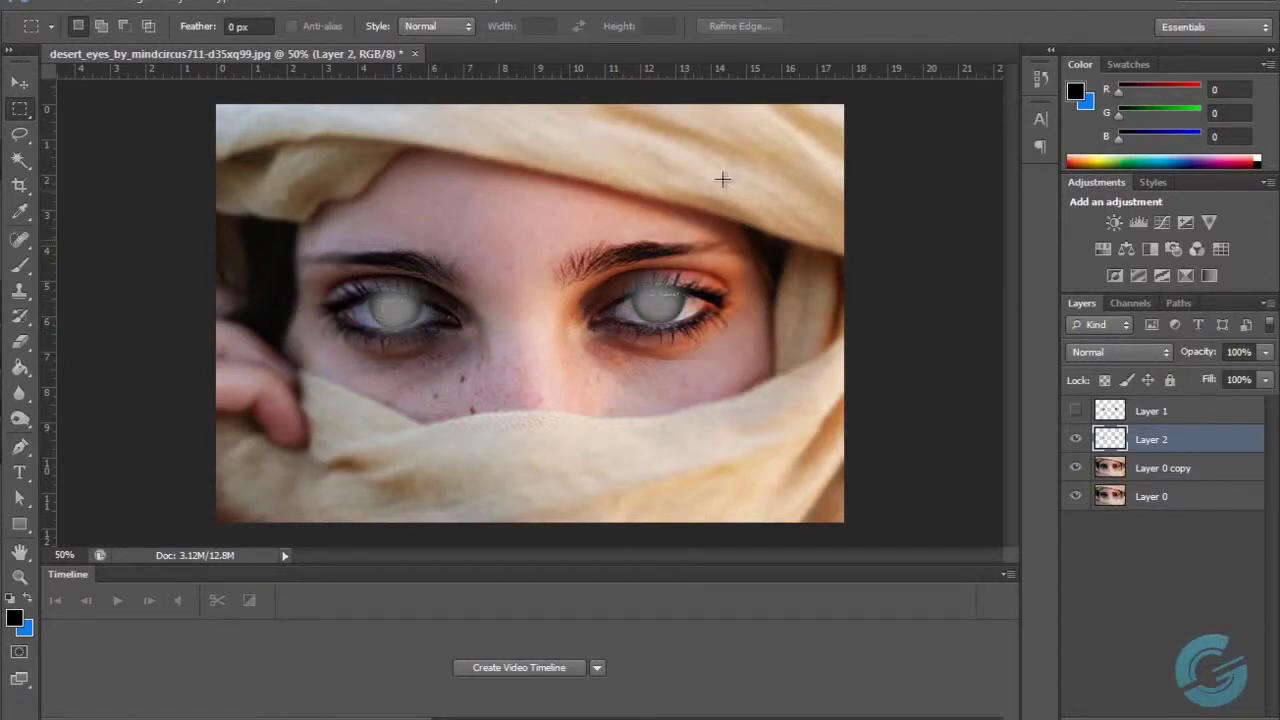
Set Layer 2's blend mode to Overlay and toggle its visibility to compare the sharpening
{"action": "left_click", "coordinate": [1160, 361]}
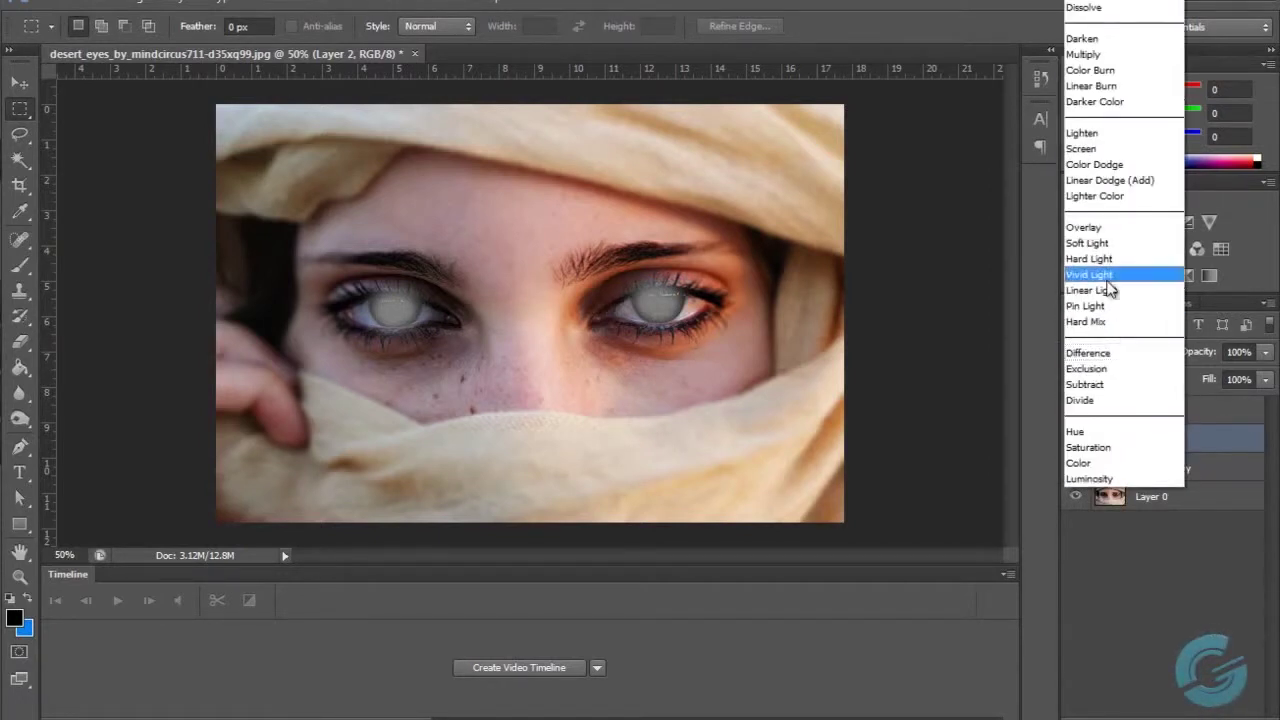
{"action": "left_click", "coordinate": [1100, 228]}
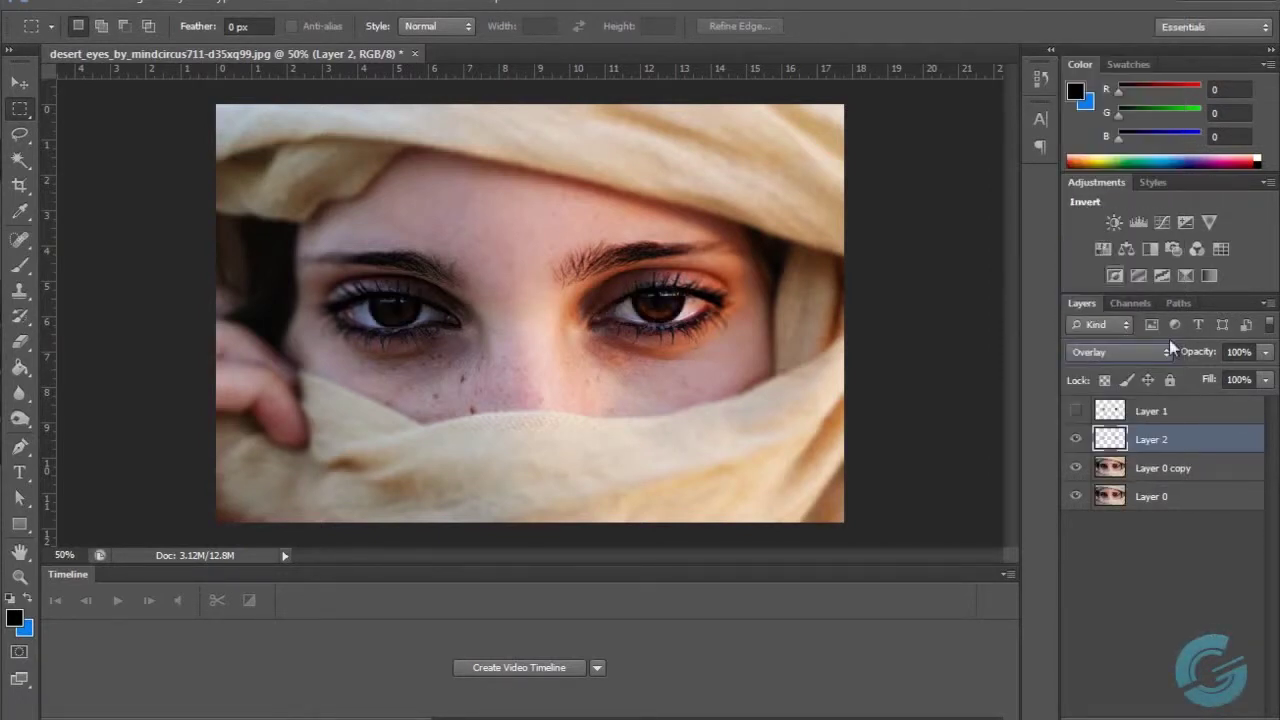
{"action": "left_click", "coordinate": [1077, 440]}
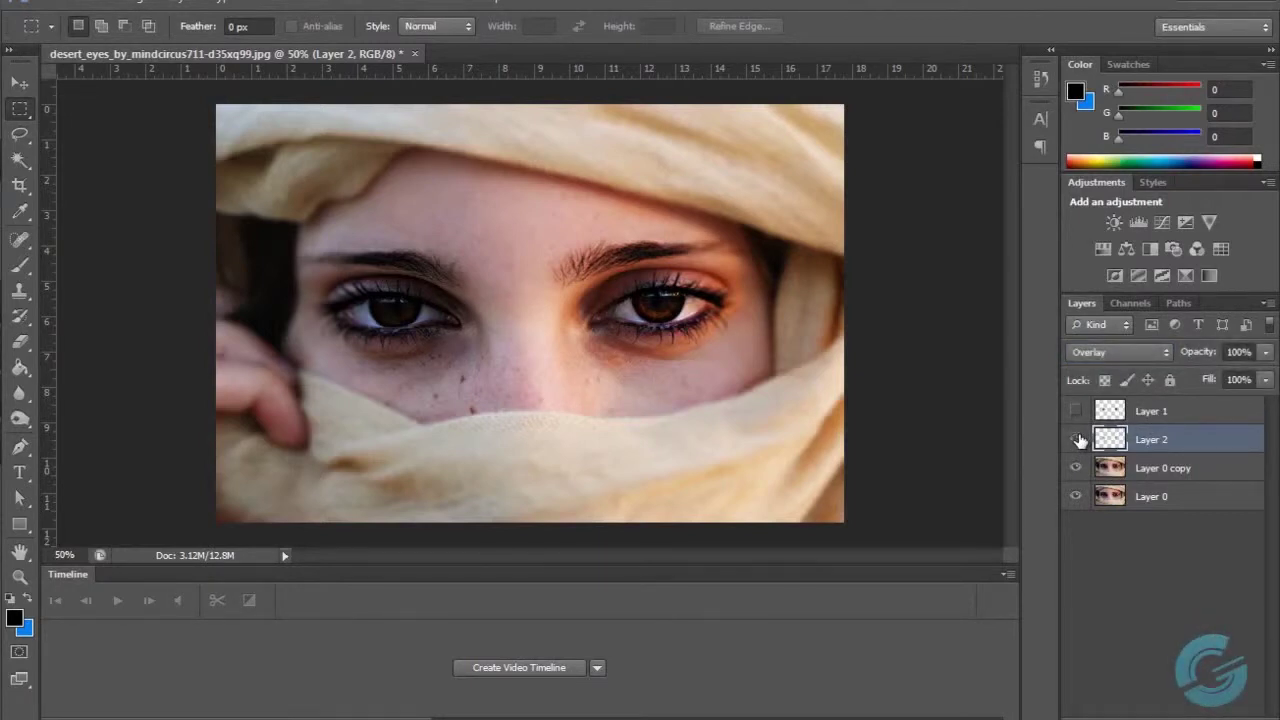
{"action": "left_click", "coordinate": [1077, 440]}
Duplicate Layer 2 twice and group all three sharpening layers into Group 1 with Ctrl+G
{"action": "key", "text": "ctrl+j"}
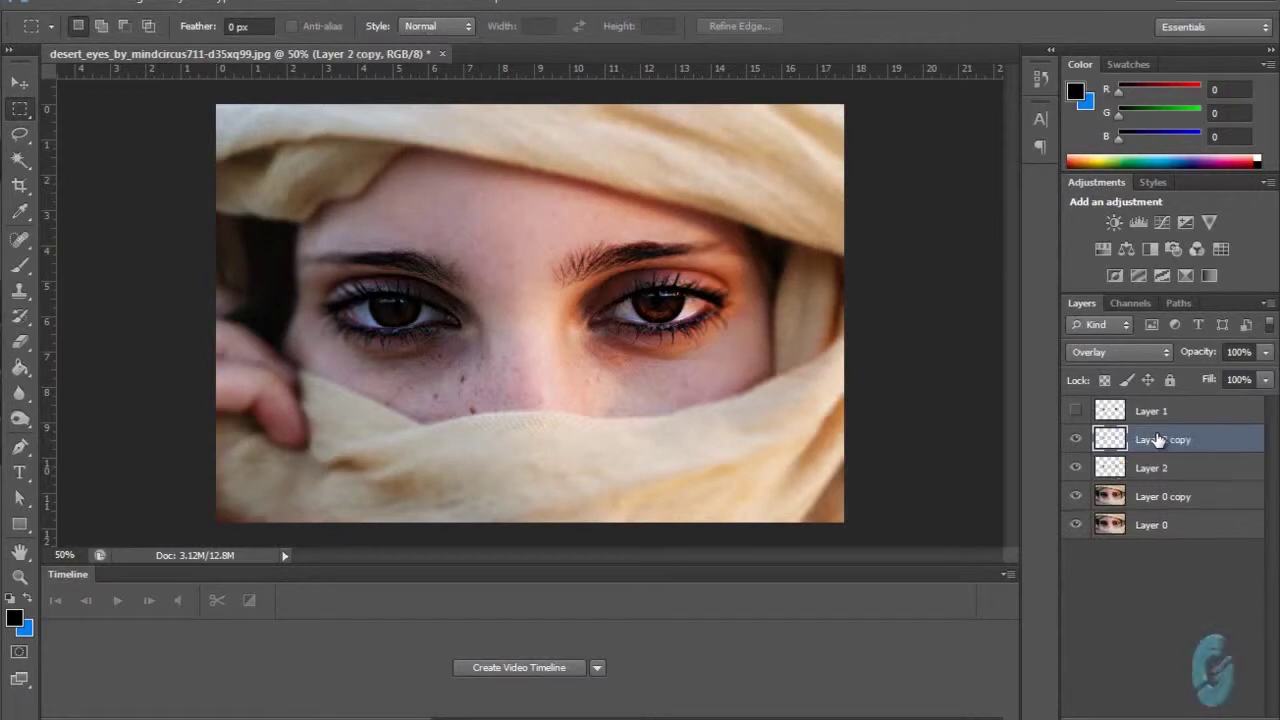
{"action": "key", "text": "ctrl+j"}
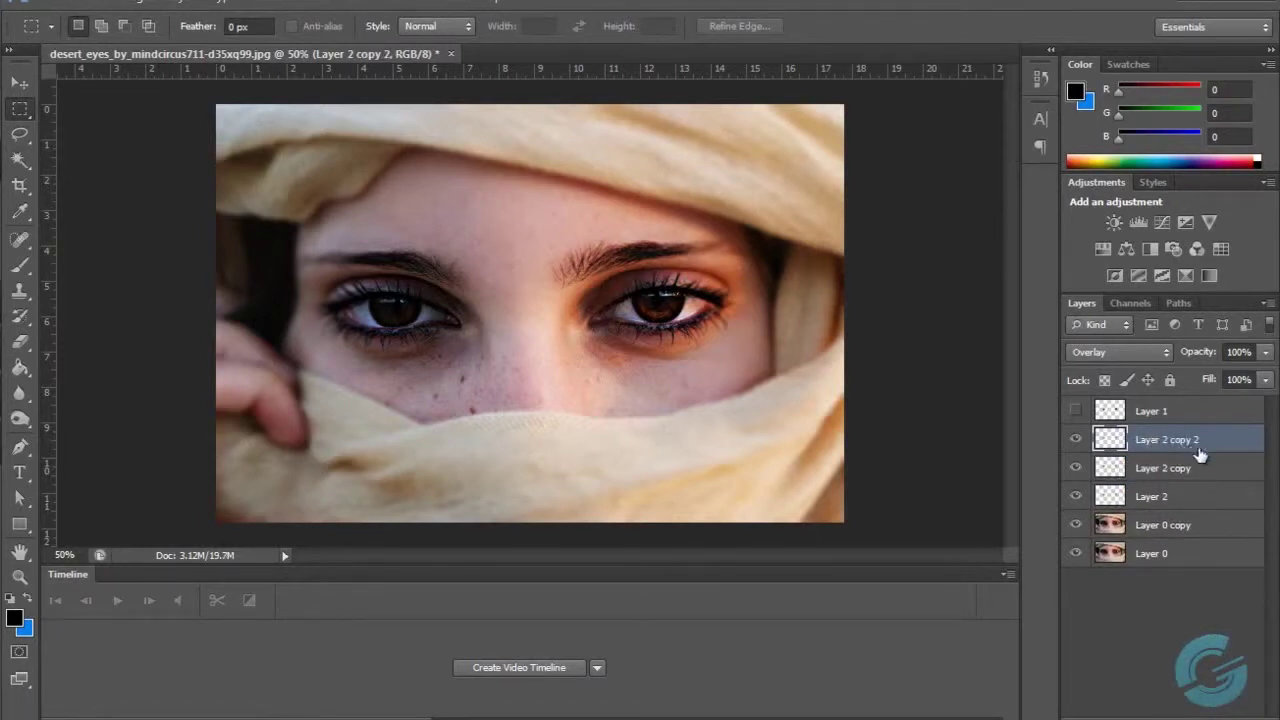
{"action": "left_click", "coordinate": [1230, 494]}
{"action": "left_click", "coordinate": [1230, 467]}
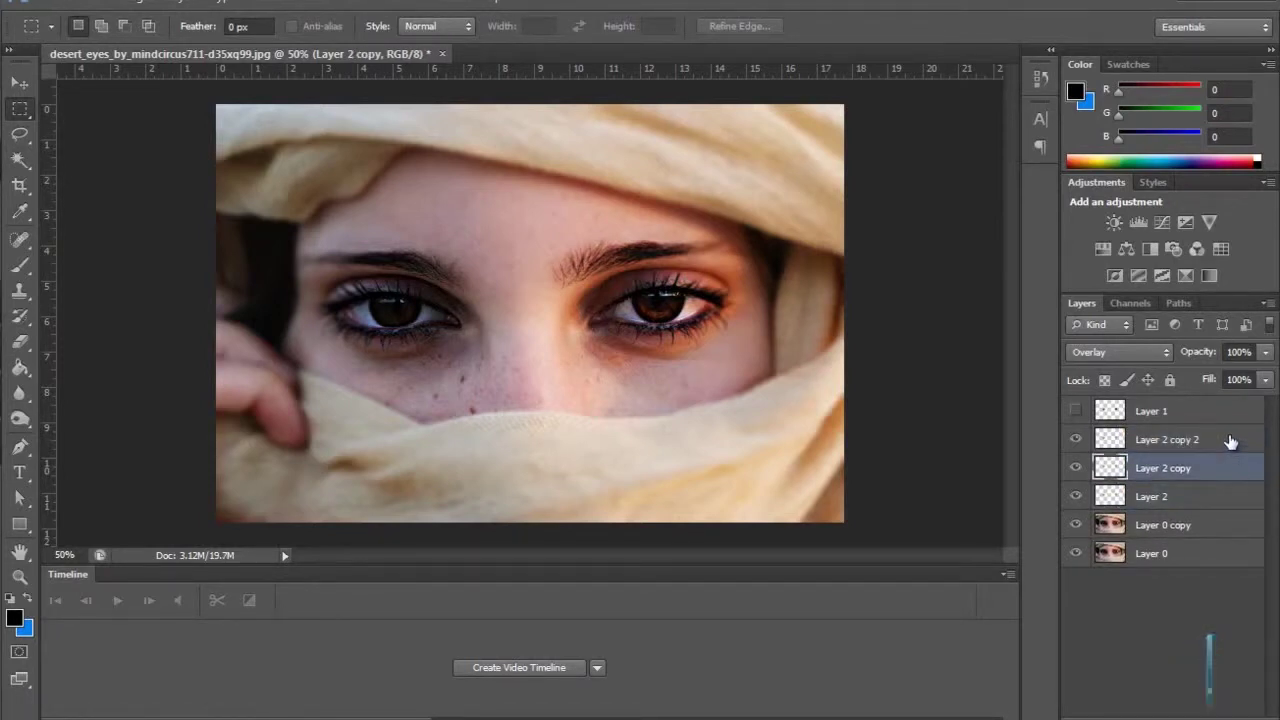
{"action": "left_click", "coordinate": [1232, 442]}
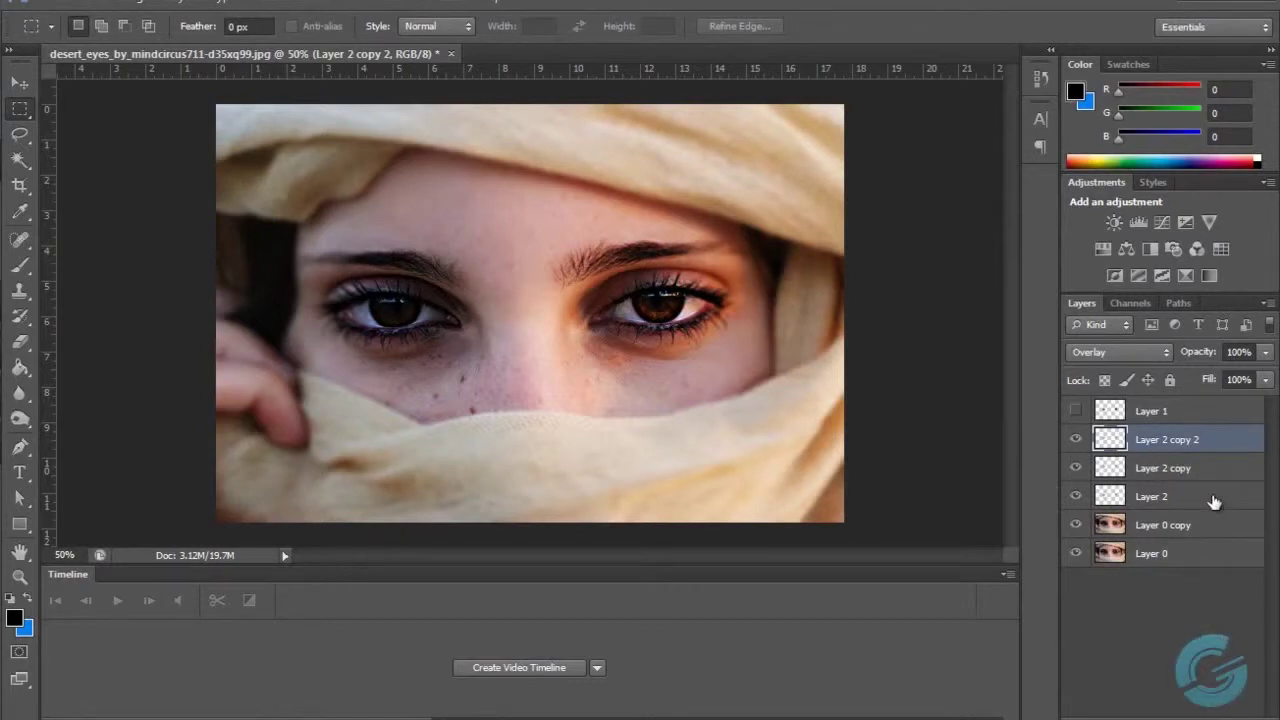
{"action": "left_click", "coordinate": [1214, 502], "text": "shift"}
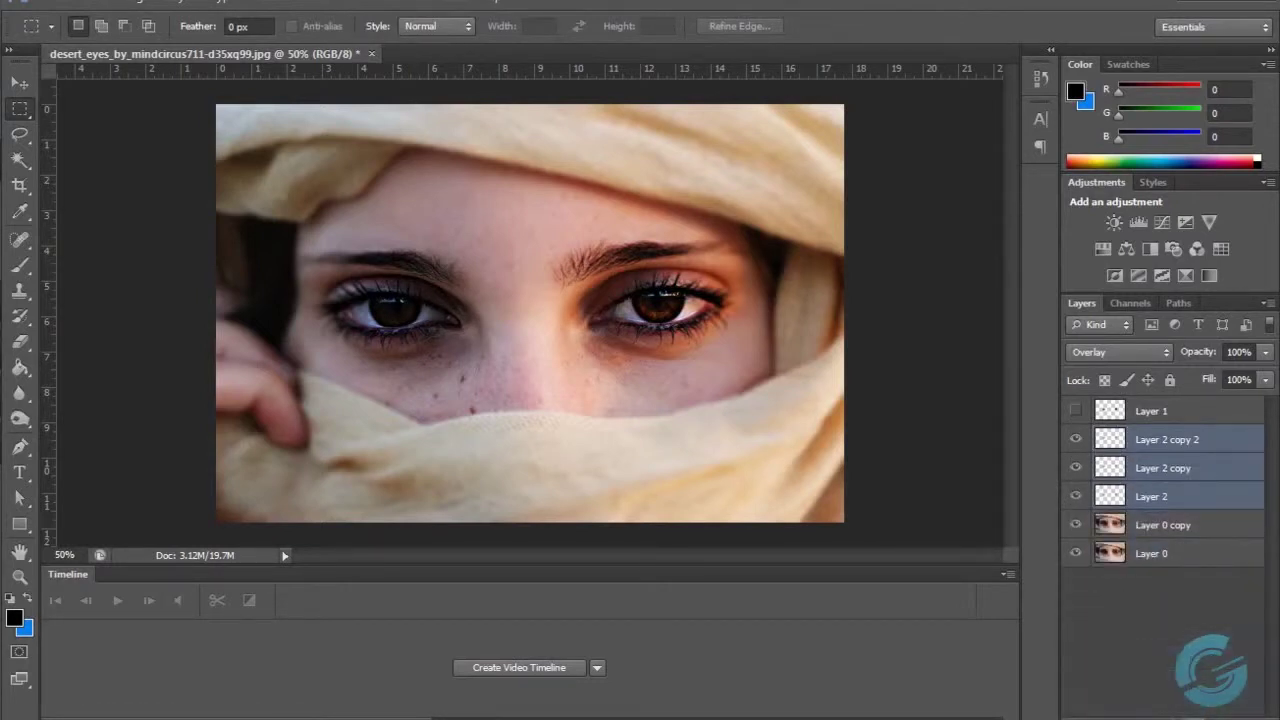
{"action": "key", "text": "ctrl+g"}
Toggle Group 1's visibility to compare, then select Layer 0 copy
{"action": "left_click", "coordinate": [1077, 438]}
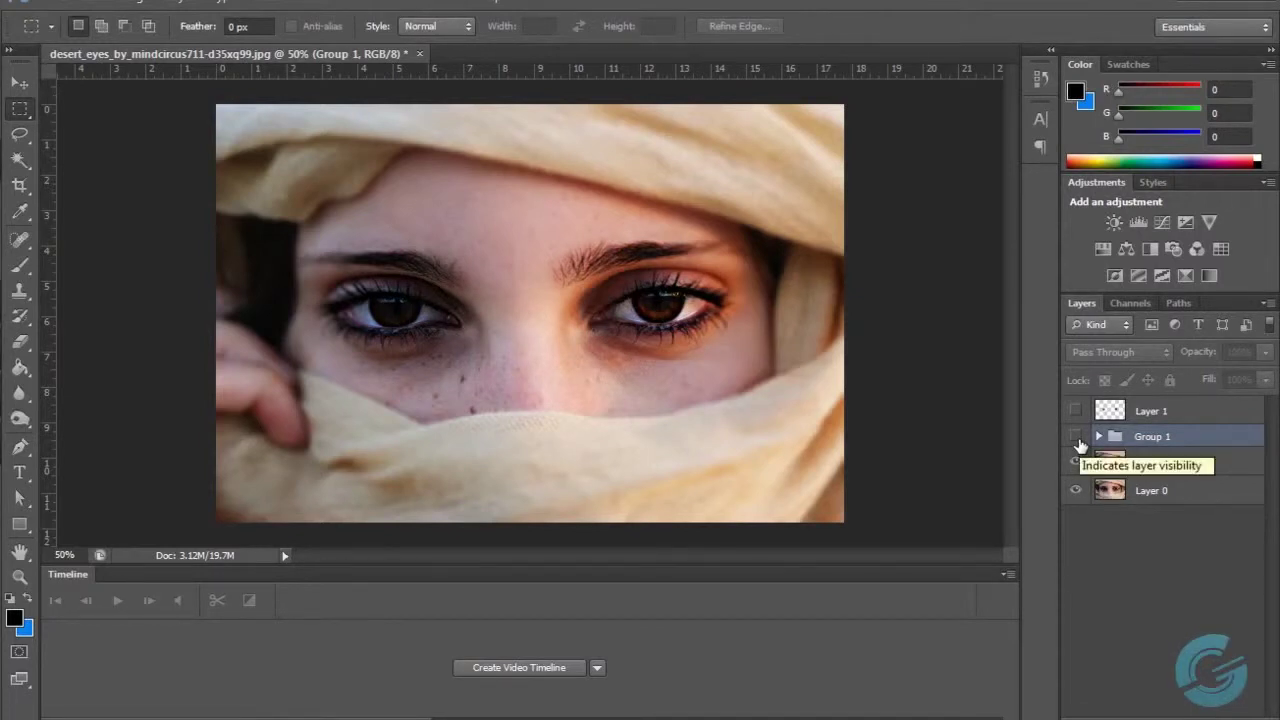
{"action": "left_click", "coordinate": [1075, 440]}
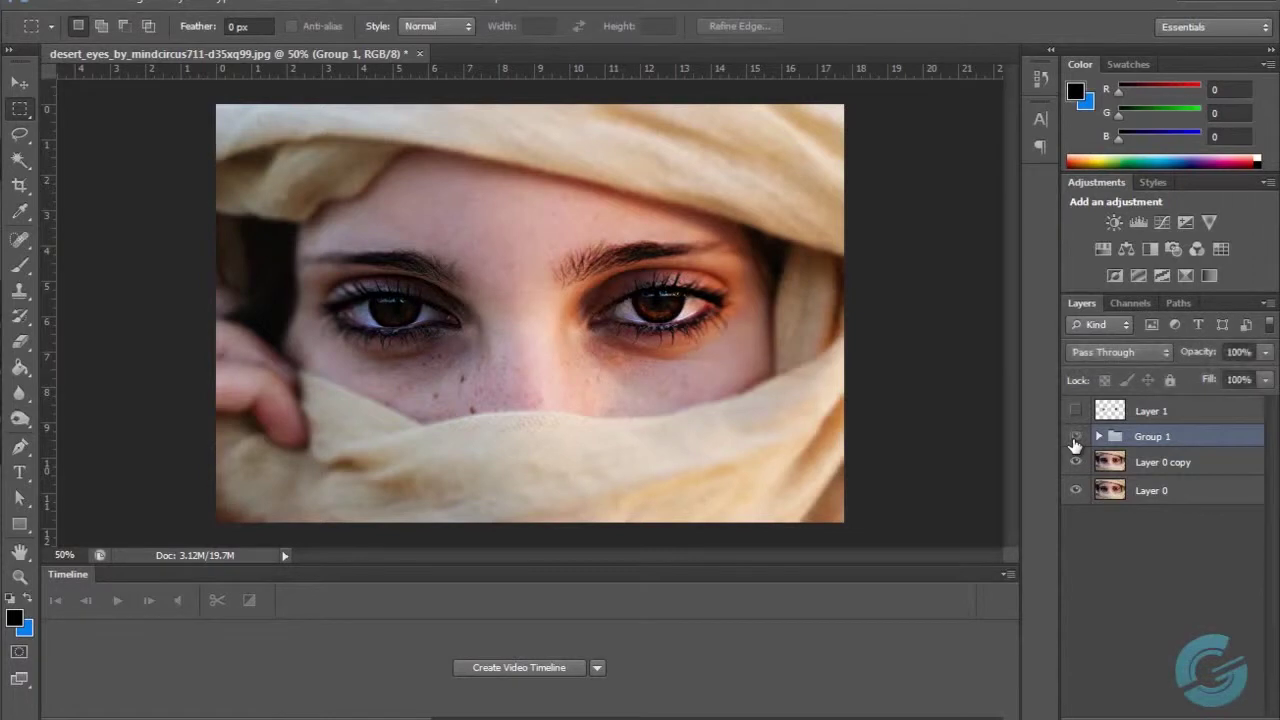
{"action": "left_click", "coordinate": [1075, 440]}
{"action": "left_click", "coordinate": [1075, 440]}
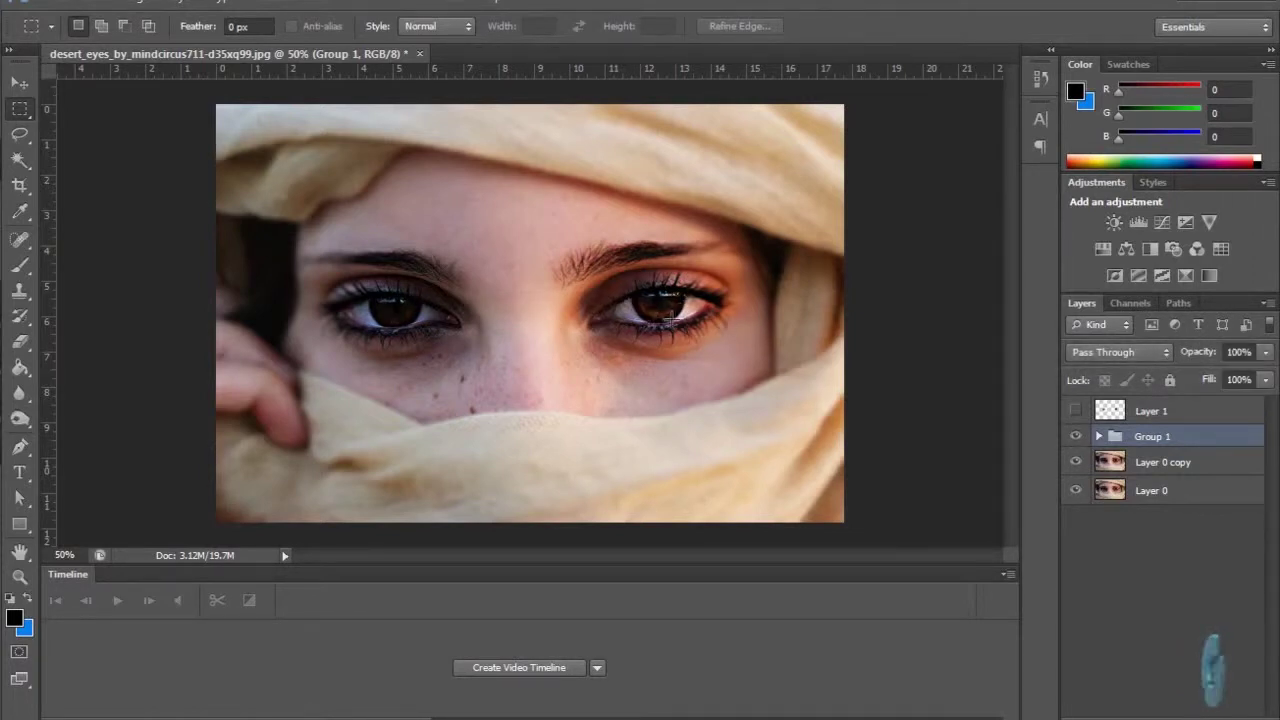
{"action": "left_click", "coordinate": [1235, 473]}
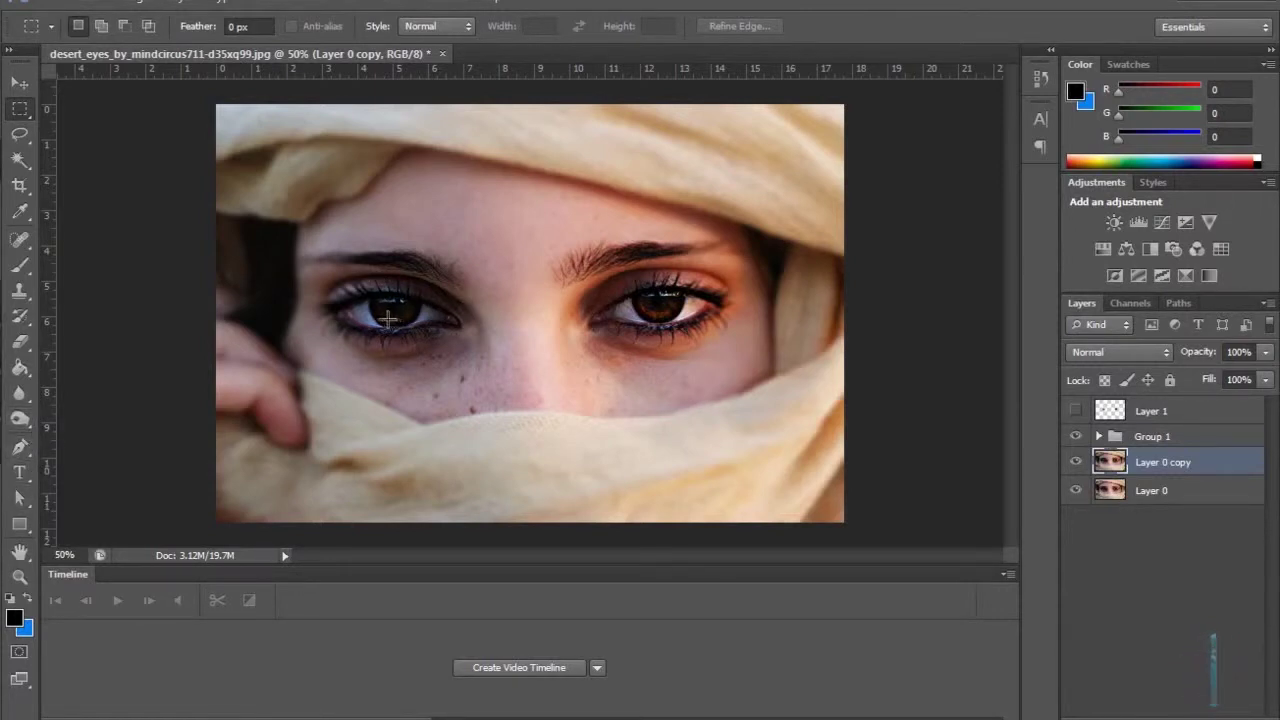
Set up the Burn Tool with a 36 px brush and drag Layer 0 copy into Group 1
{"action": "left_click", "coordinate": [19, 422]}
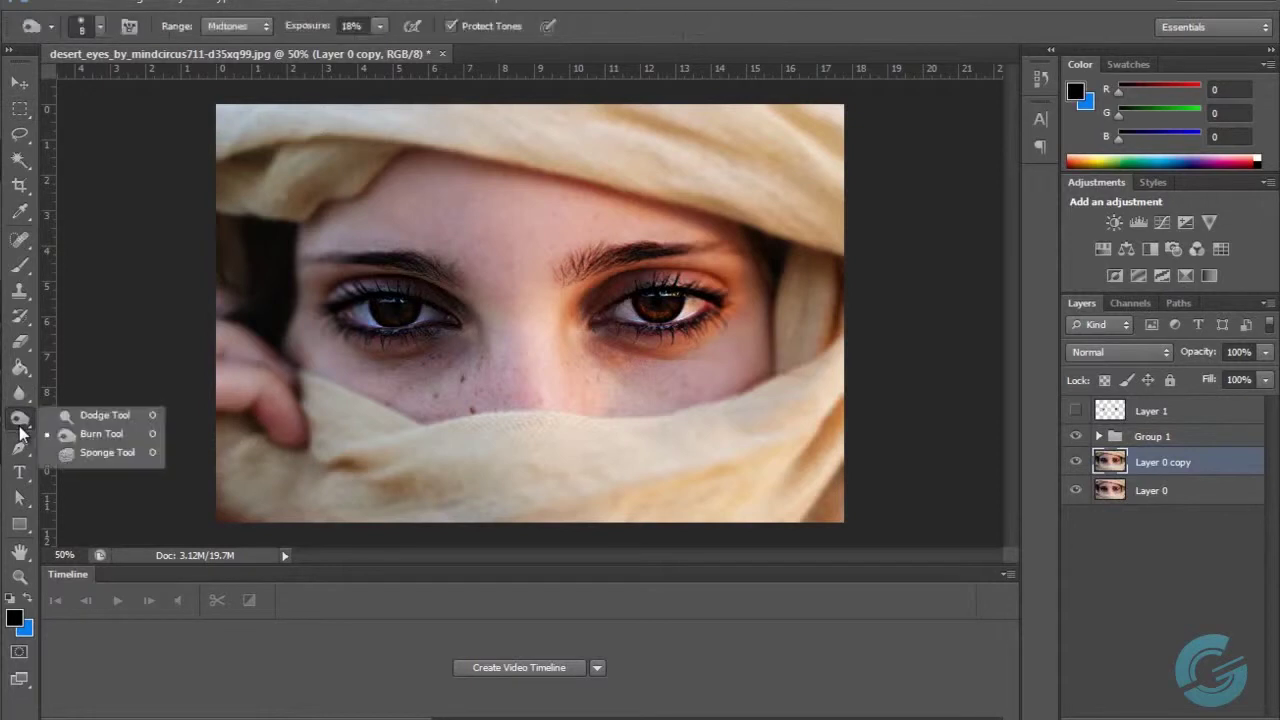
{"action": "left_click", "coordinate": [95, 433]}
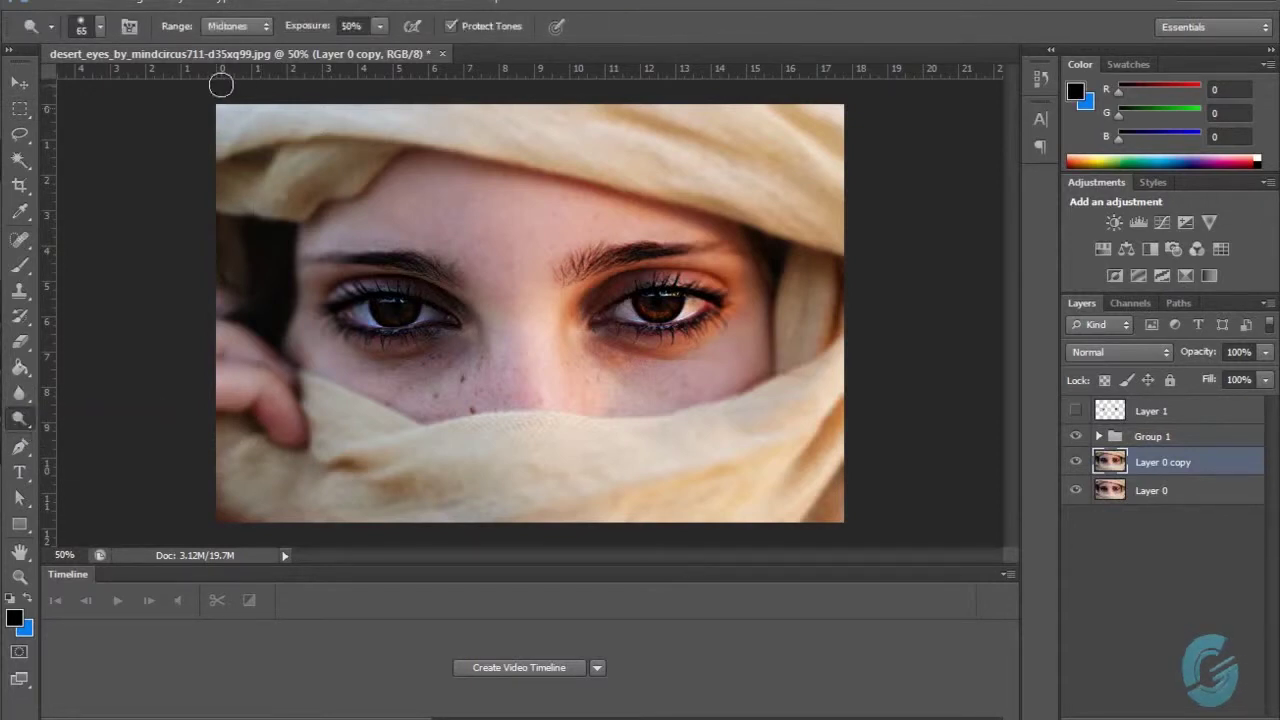
{"action": "left_click", "coordinate": [100, 27]}
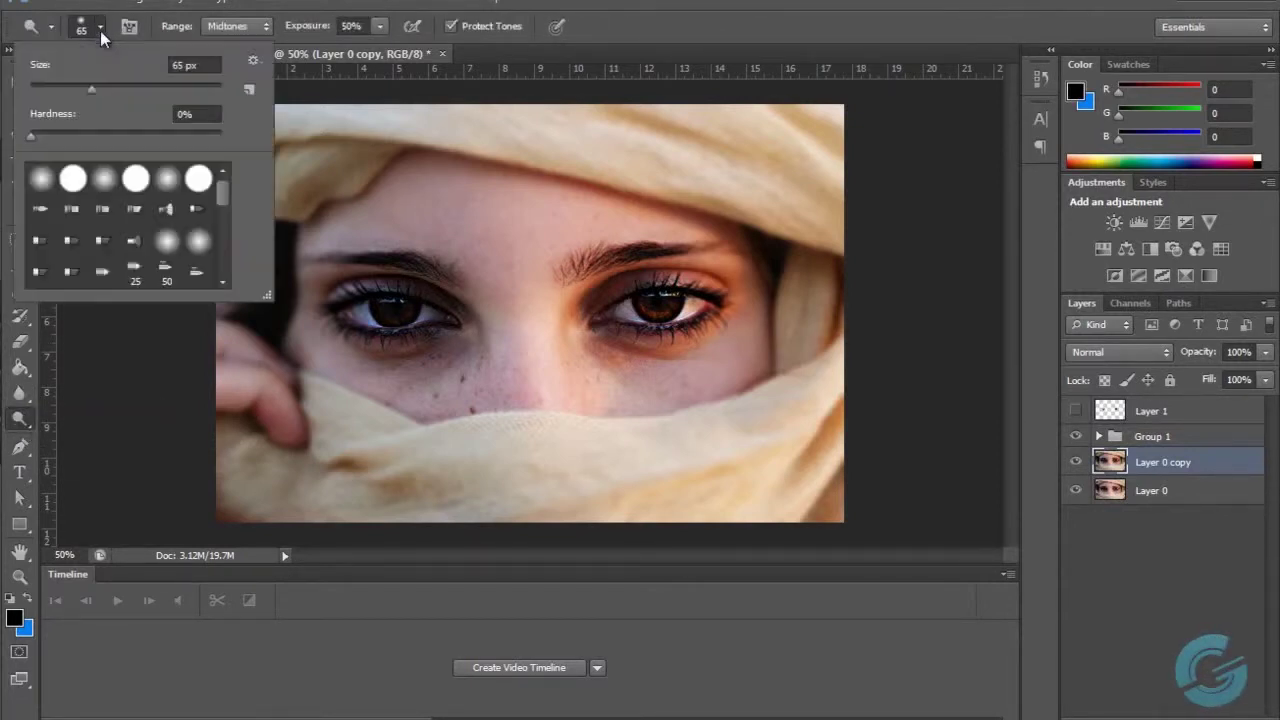
{"action": "left_click_drag", "start_coordinate": [88, 90], "coordinate": [73, 88]}
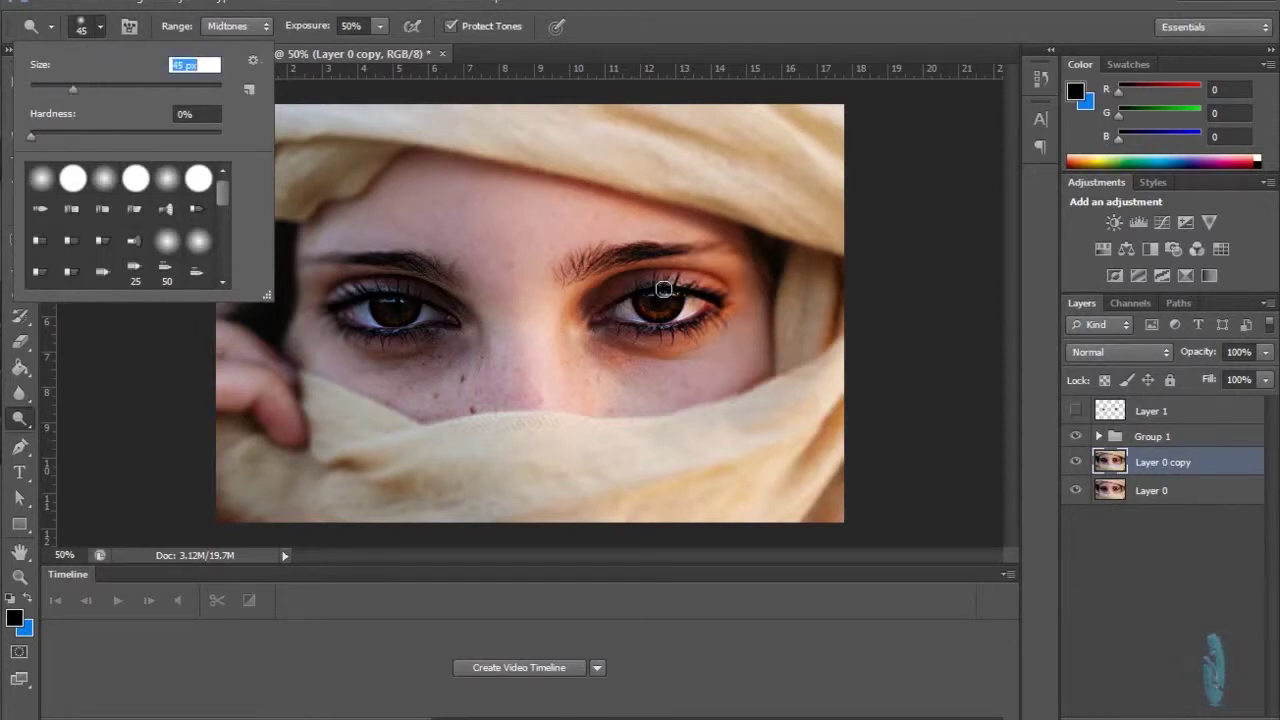
{"action": "left_click", "coordinate": [64, 88]}
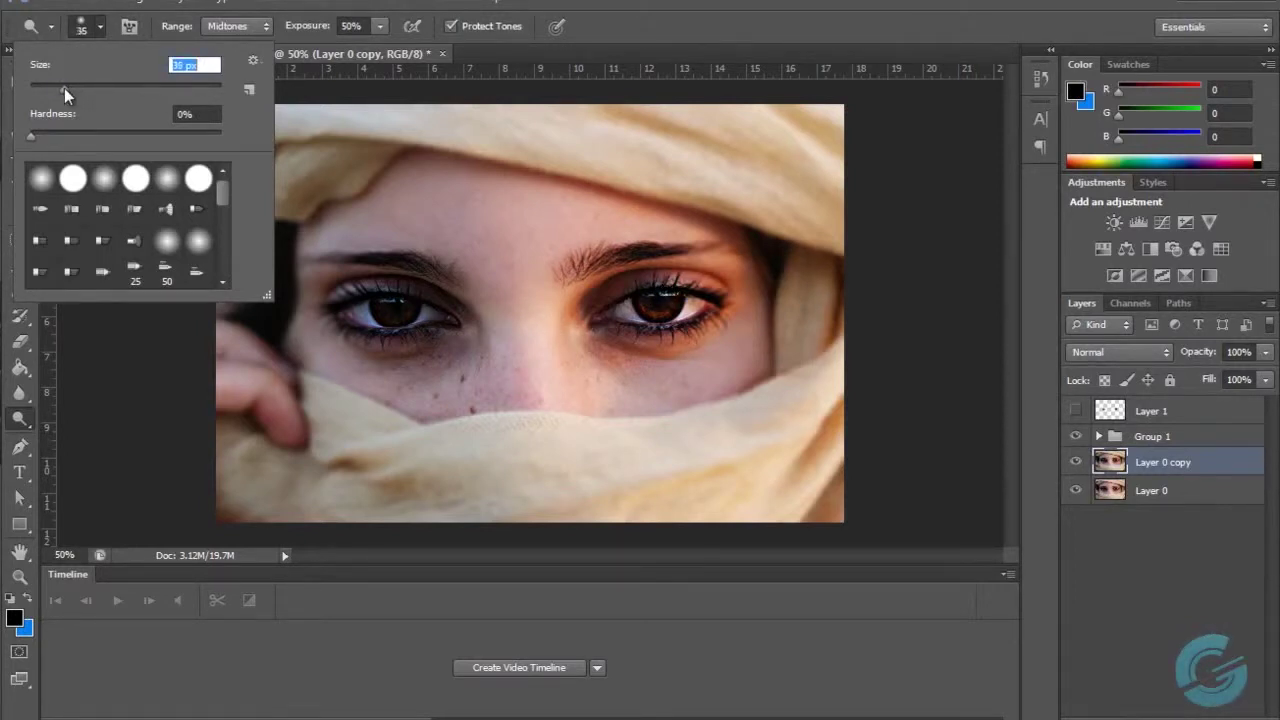
{"action": "left_click", "coordinate": [669, 310]}
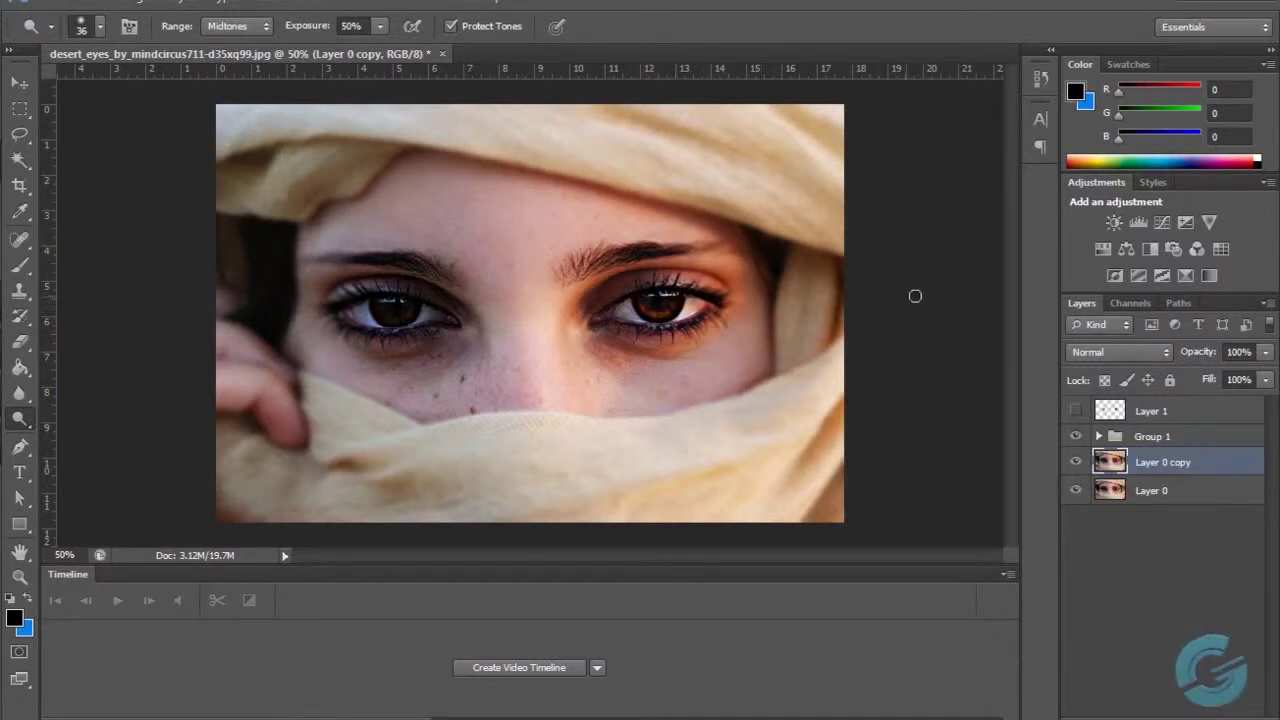
{"action": "left_click_drag", "start_coordinate": [1215, 466], "coordinate": [1206, 442]}
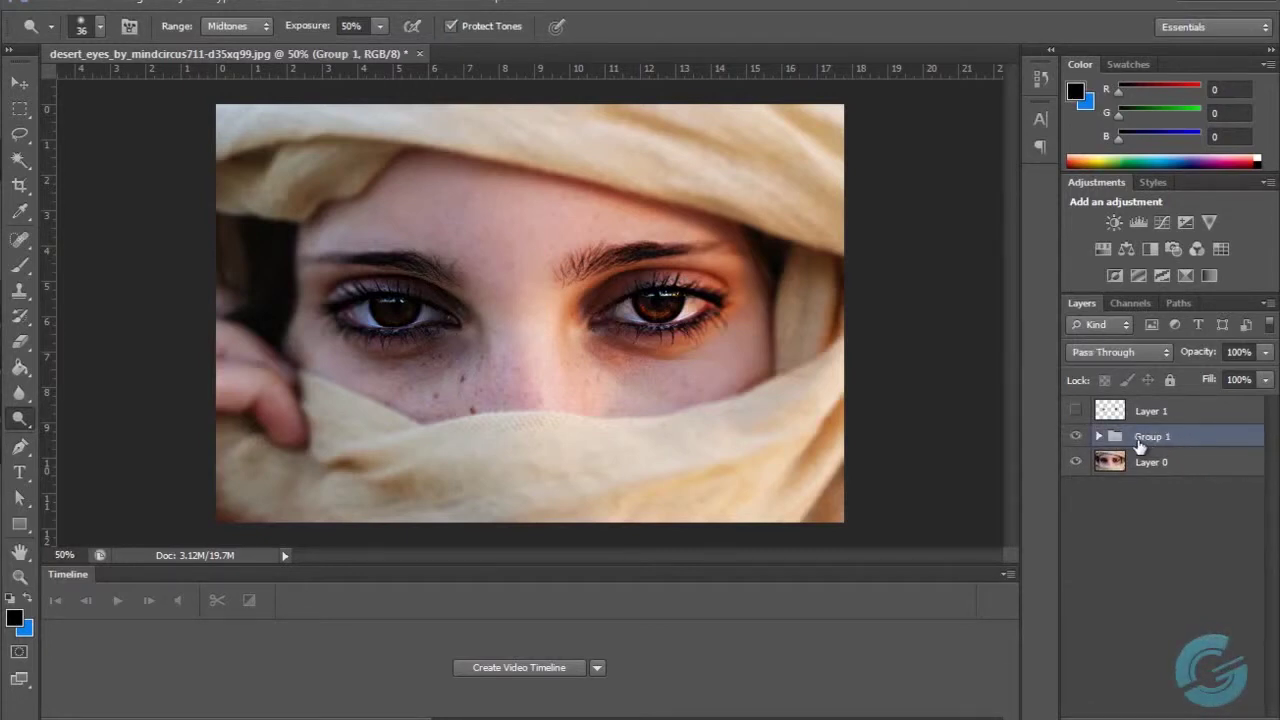
Toggle Group 1 on and off to compare original and enhanced eyes, leaving it visible
{"action": "left_click", "coordinate": [1077, 437]}
{"action": "left_click", "coordinate": [1077, 437]}
{"action": "left_click", "coordinate": [1077, 437]}
{"action": "left_click", "coordinate": [1077, 437]}
{"action": "left_click", "coordinate": [1077, 437]}
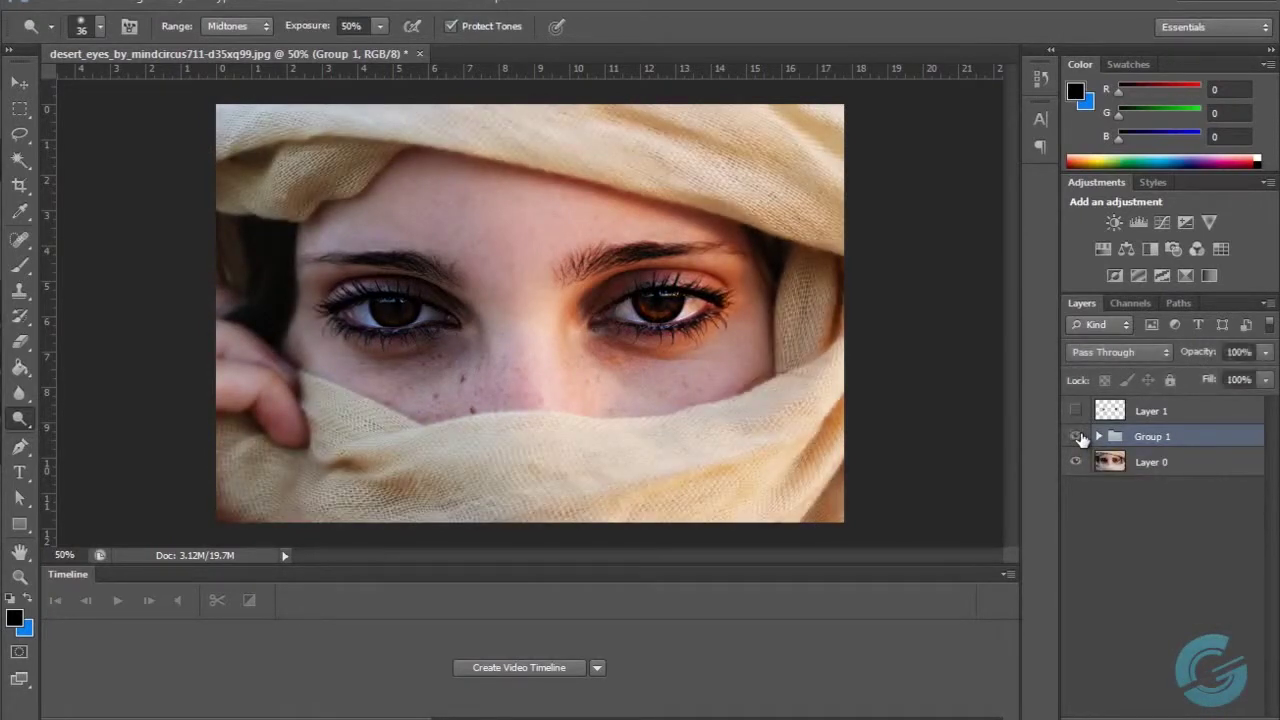
{"action": "left_click", "coordinate": [1077, 437]}
{"action": "left_click", "coordinate": [1077, 437]}
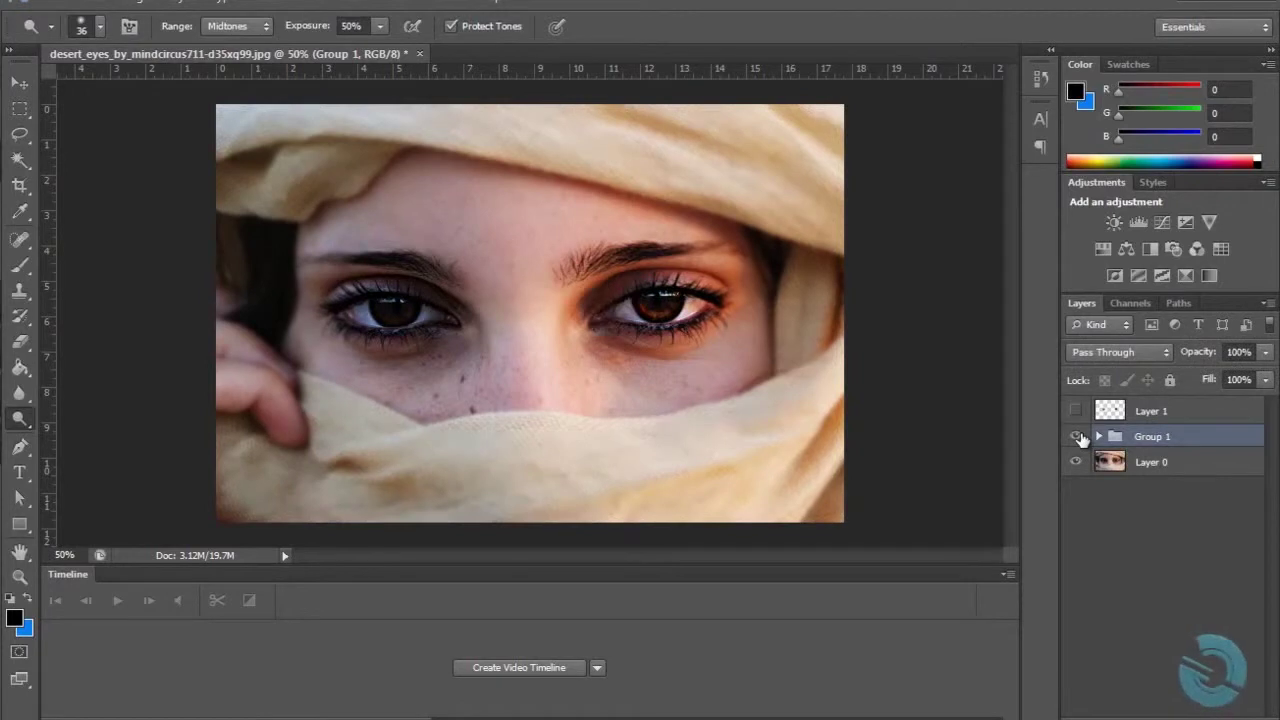
{"action": "left_click", "coordinate": [1077, 437]}
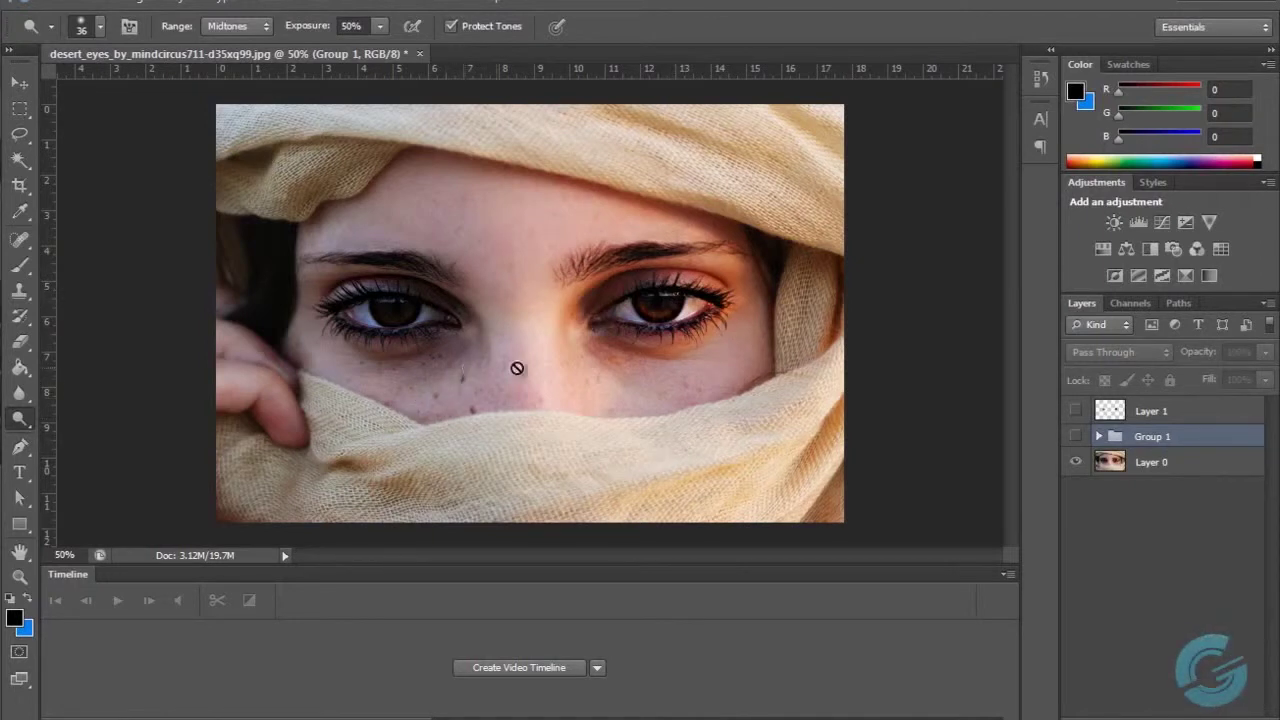
{"action": "left_click", "coordinate": [1076, 437]}
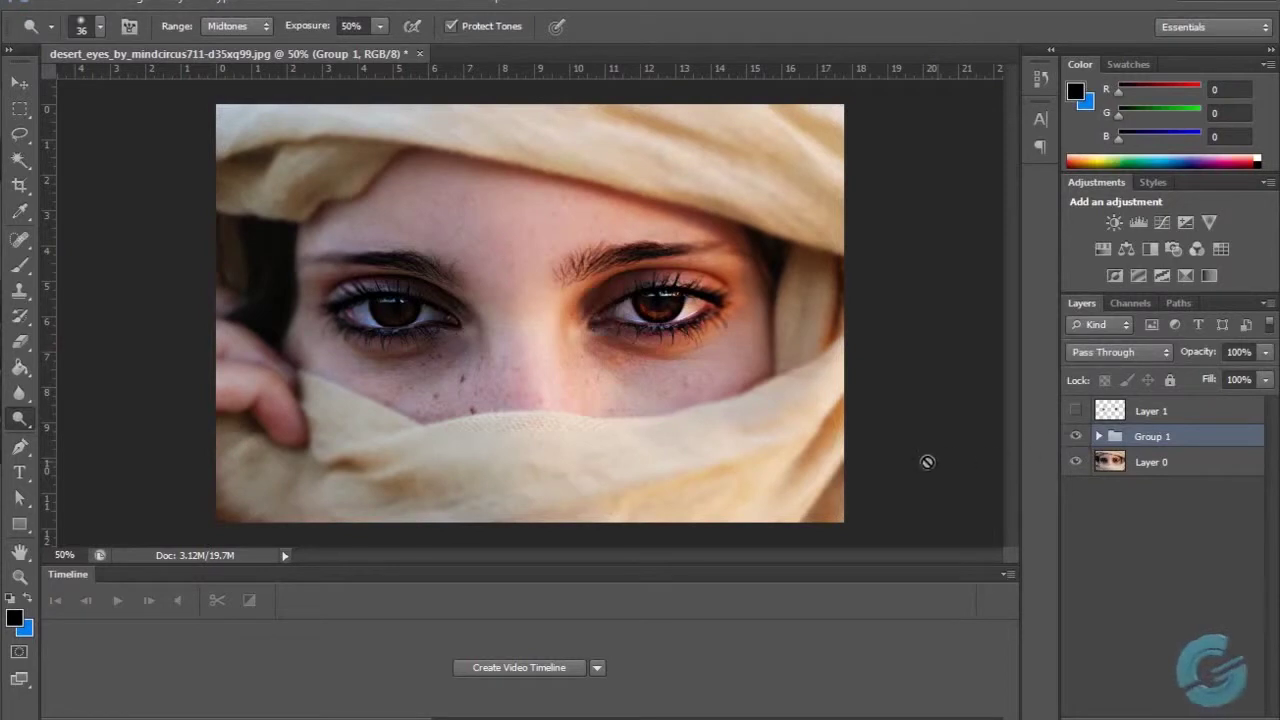